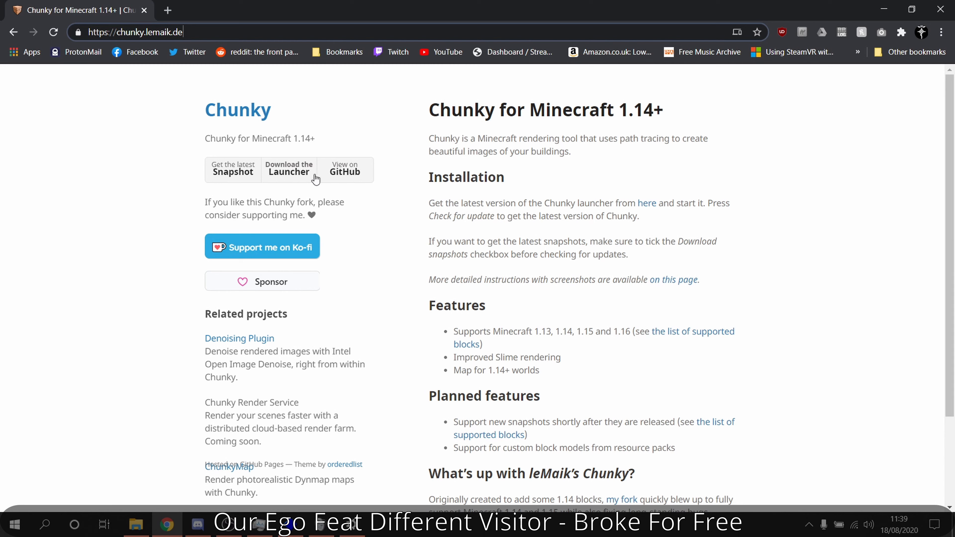
Download the Chunky launcher, keep the file, and select ChunkyLauncher.jar in the Downloads folder
click(278, 168)
click(213, 497)
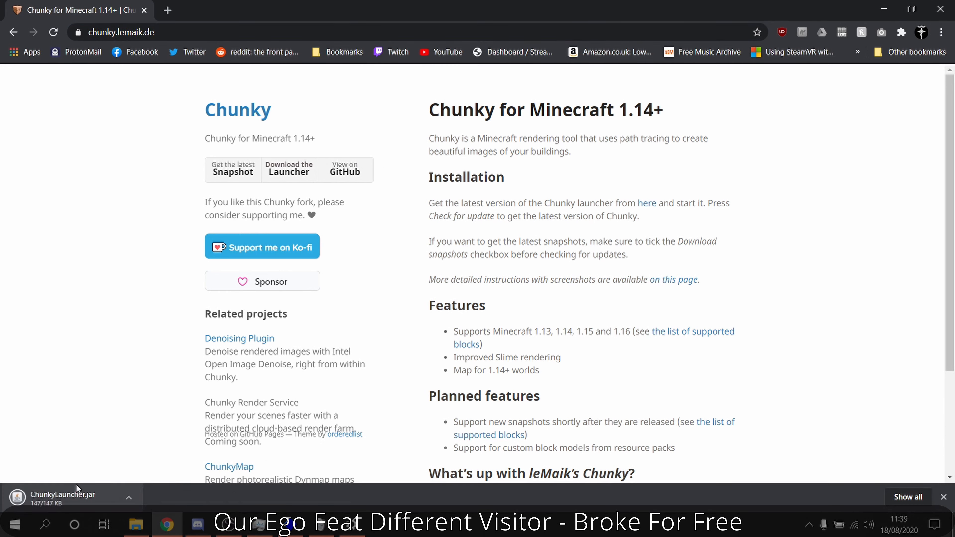
click(136, 524)
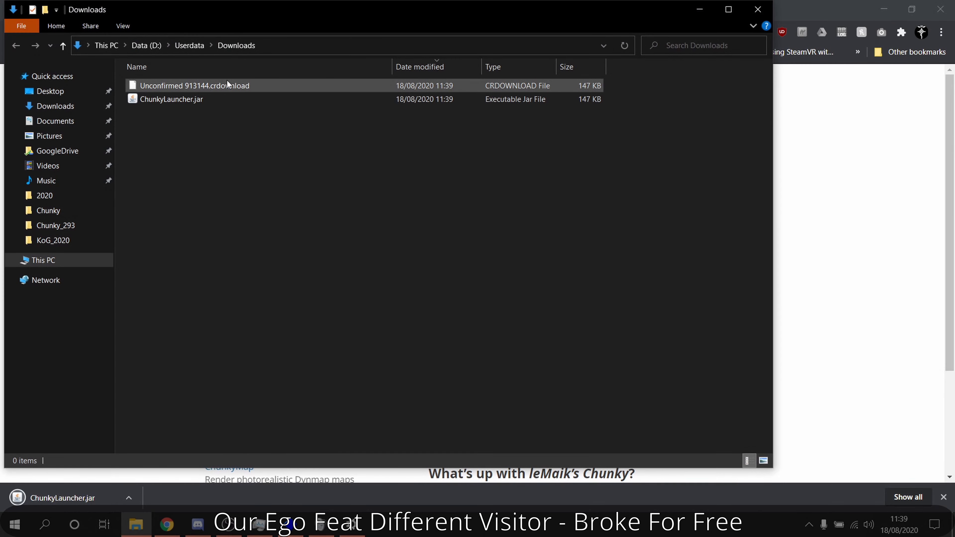
click(196, 100)
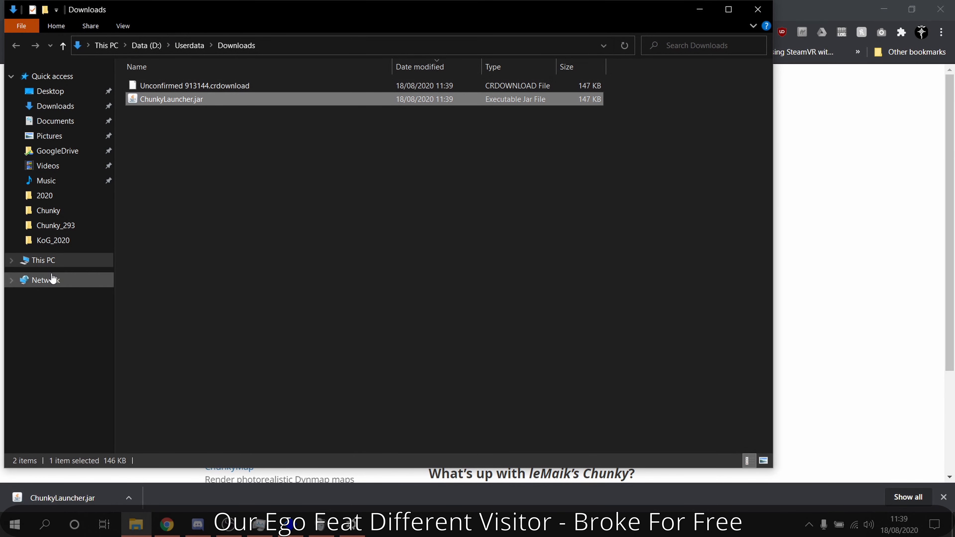
Create a new folder named chunky_test2 inside the Programs folder on the D: drive
click(43, 260)
double_click(348, 188)
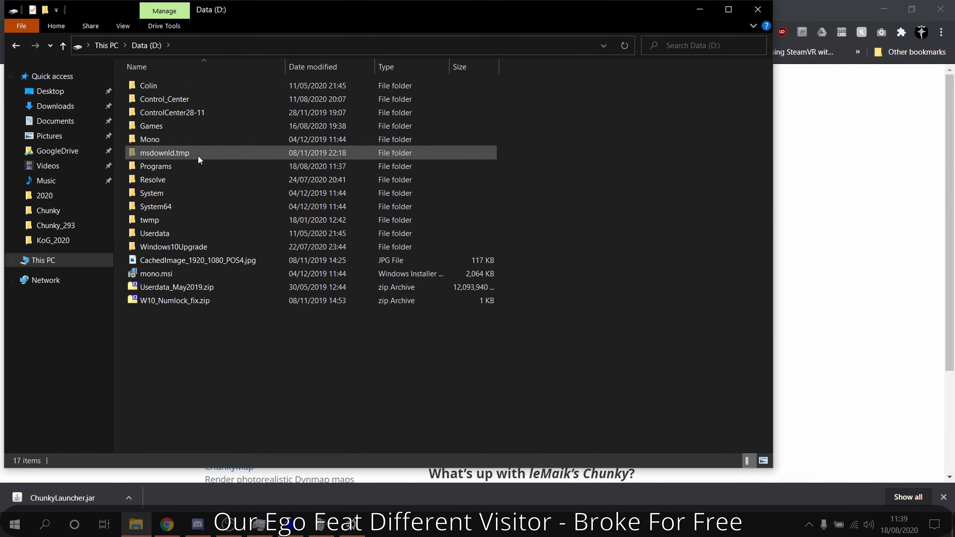
double_click(199, 167)
right_click(625, 206)
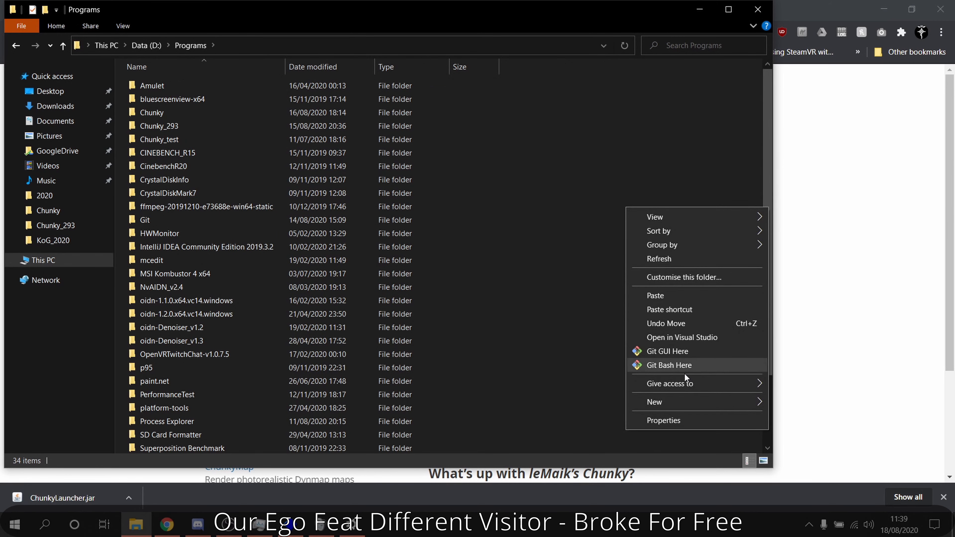
click(772, 401)
text(chunkjy)
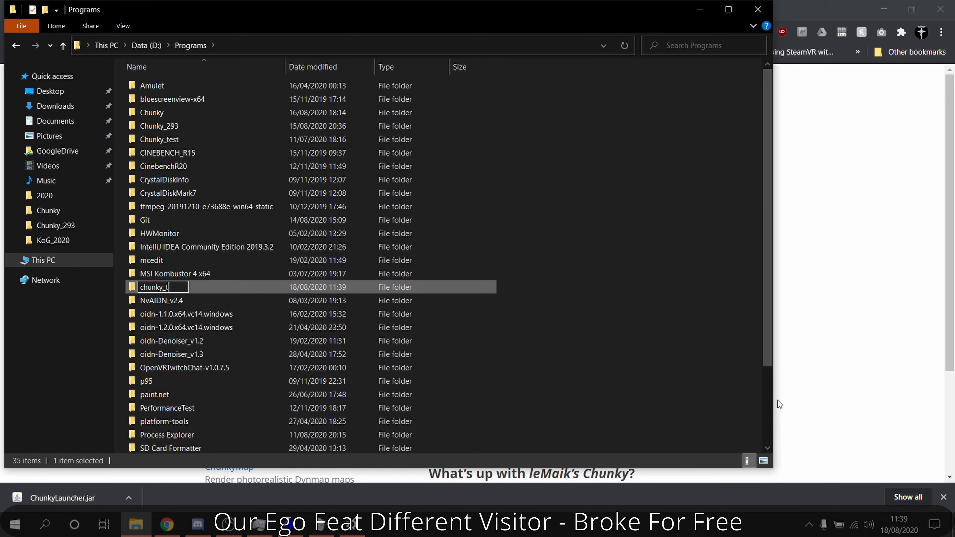
text(est2)
key(Return)
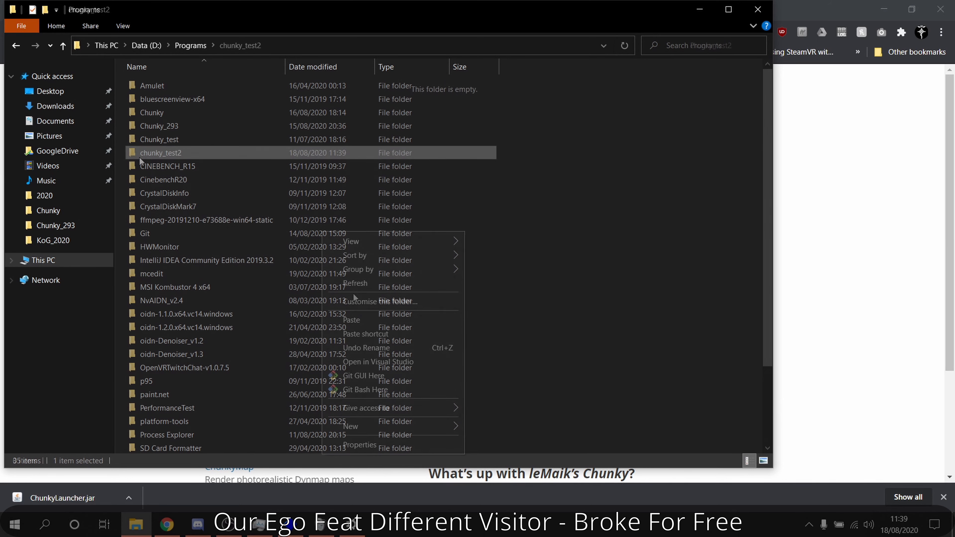
Paste ChunkyLauncher.jar into the chunky_test2 folder and run it
click(367, 320)
key(Return)
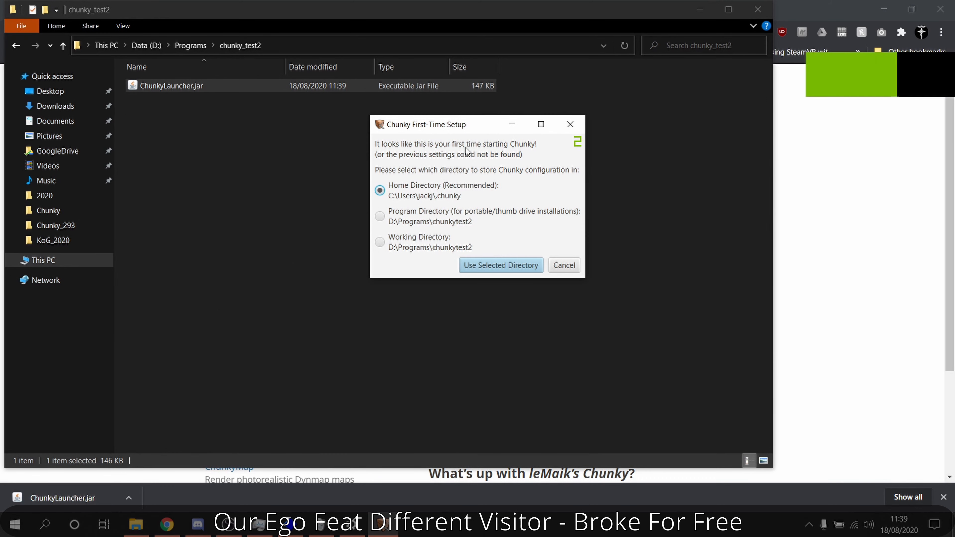
Store the Chunky configuration in the Program Directory, the option for portable installations, and complete the first-time setup
click(431, 215)
click(428, 244)
click(430, 215)
click(441, 241)
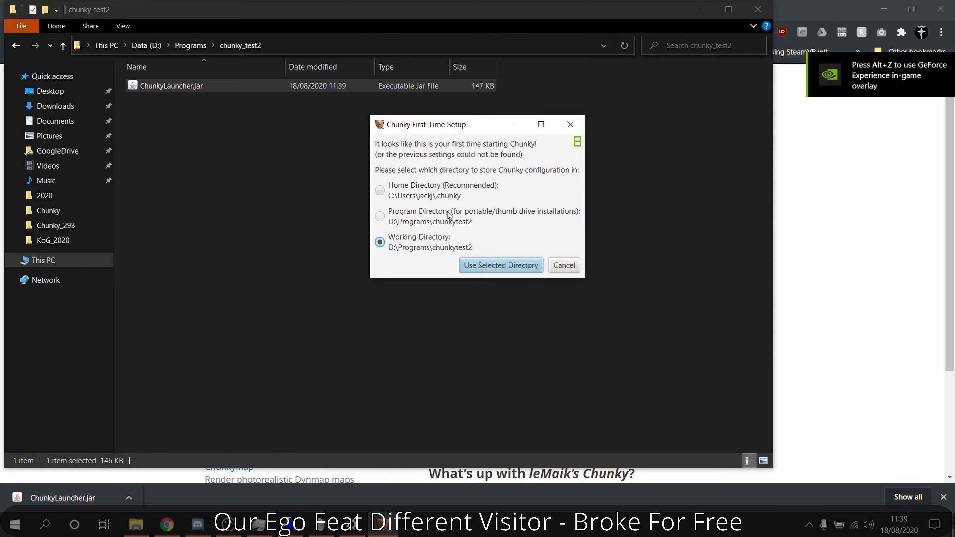
click(449, 216)
click(441, 243)
click(455, 214)
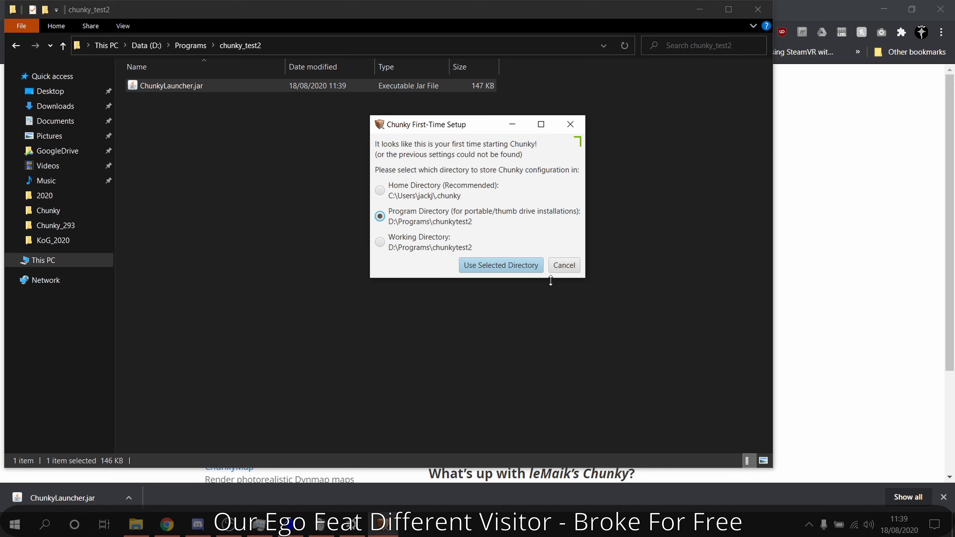
click(531, 269)
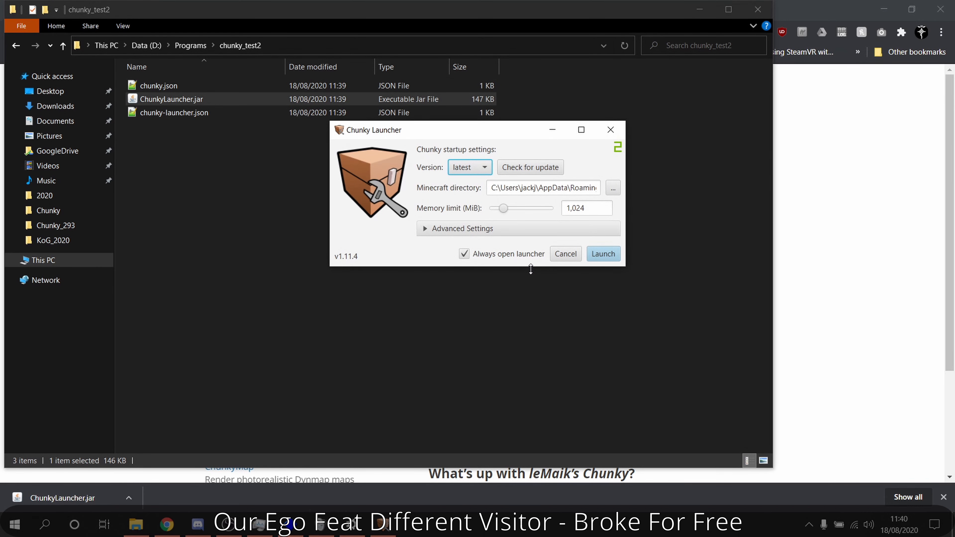
Expand the launcher's advanced settings and set the memory limit to 8192 MiB
click(500, 231)
key(shift+Tab)
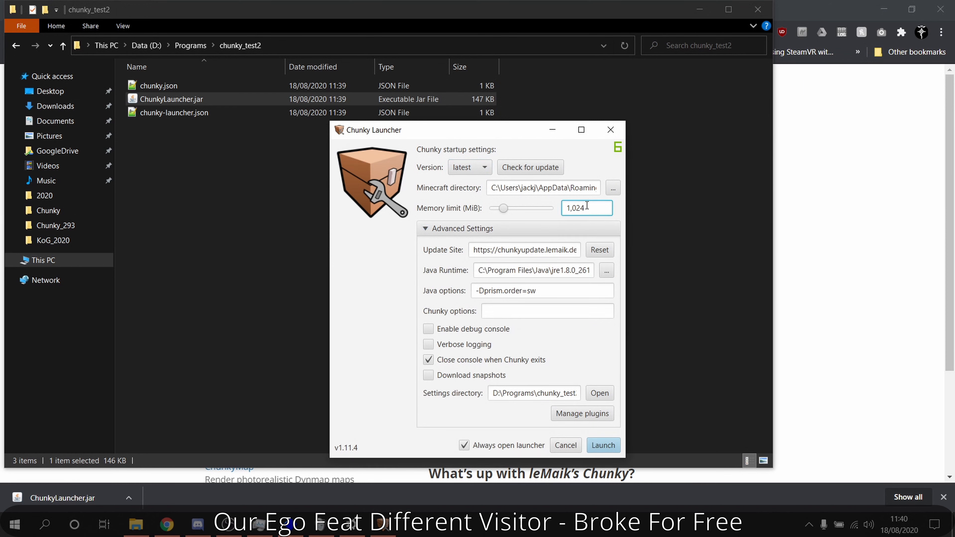
text(8192)
drag(478, 270, 530, 273)
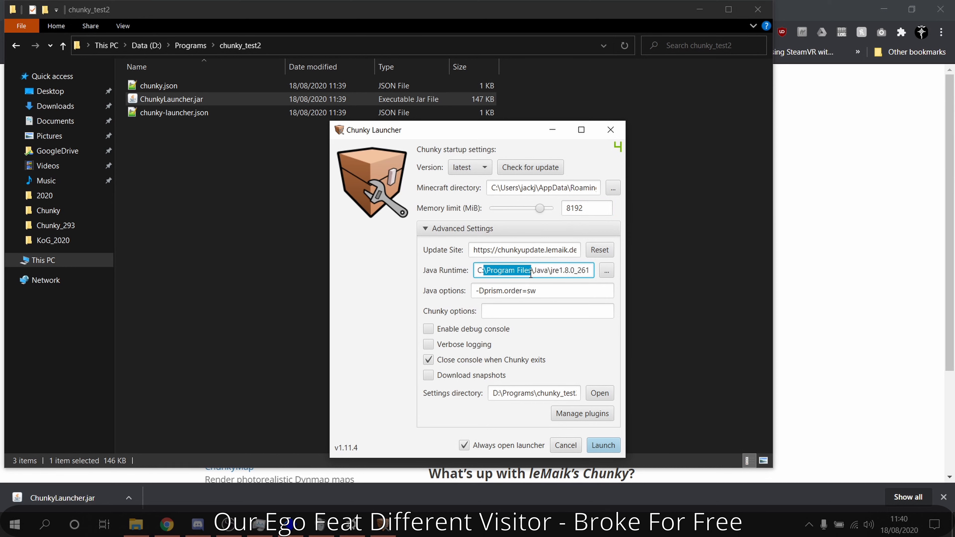
click(540, 272)
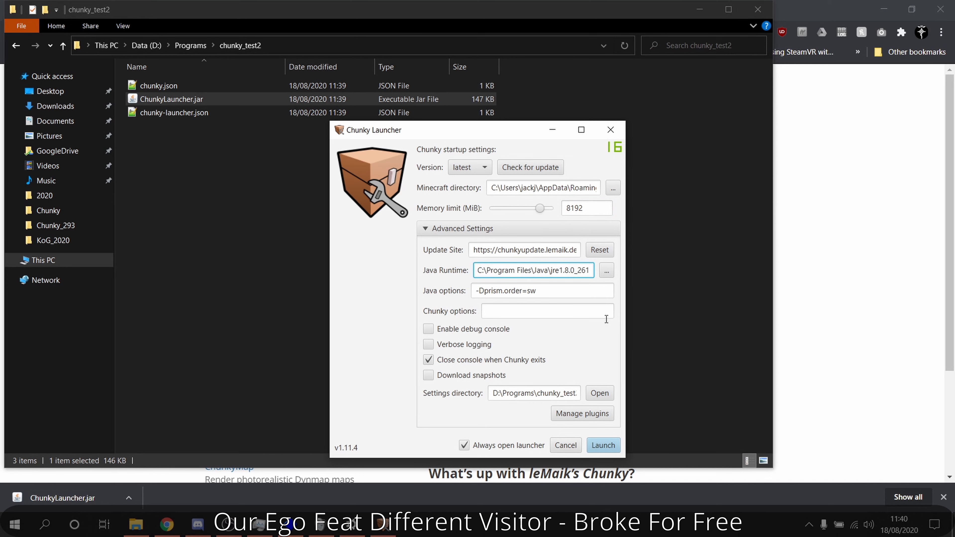
Enable the debug console and verbose logging for Chunky
click(436, 330)
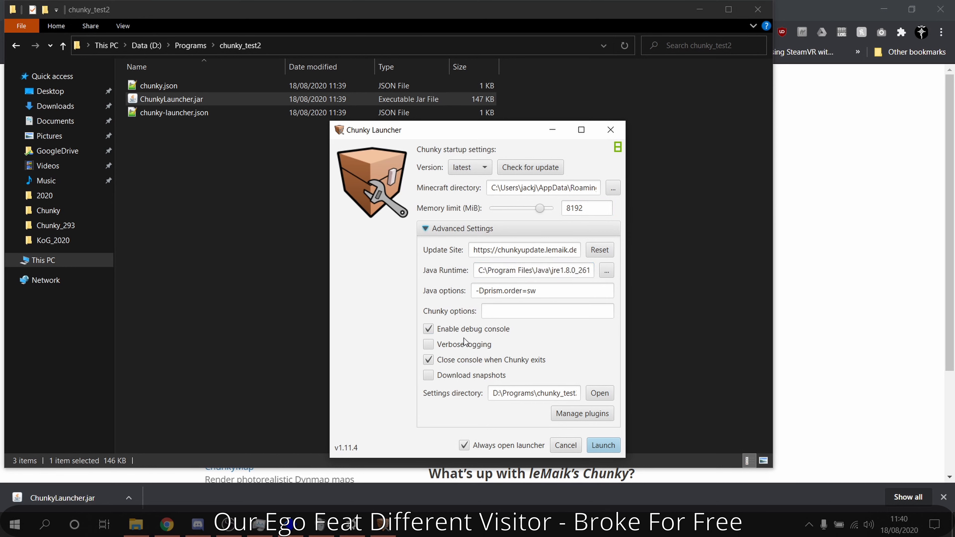
click(481, 347)
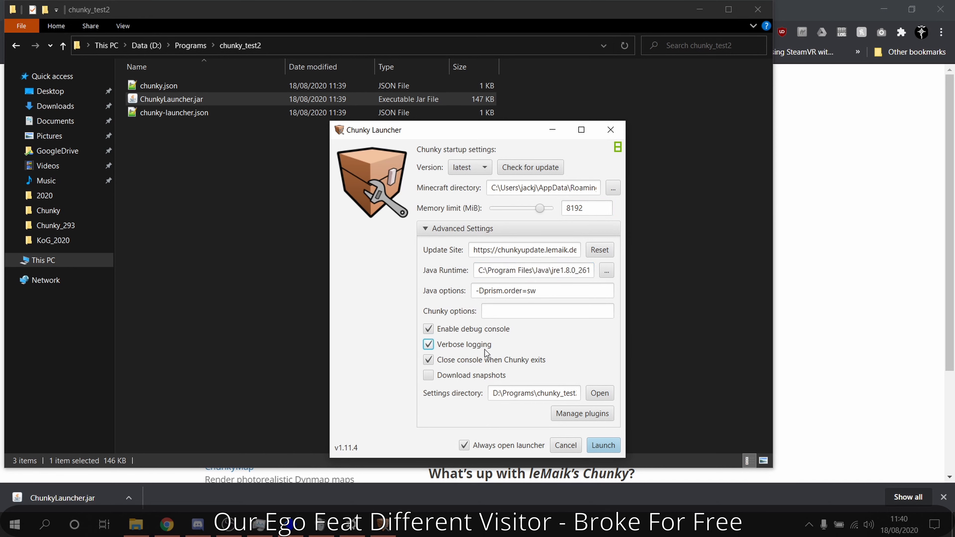
Check for a Chunky update with snapshot downloads turned off, and dismiss the offered release
click(472, 377)
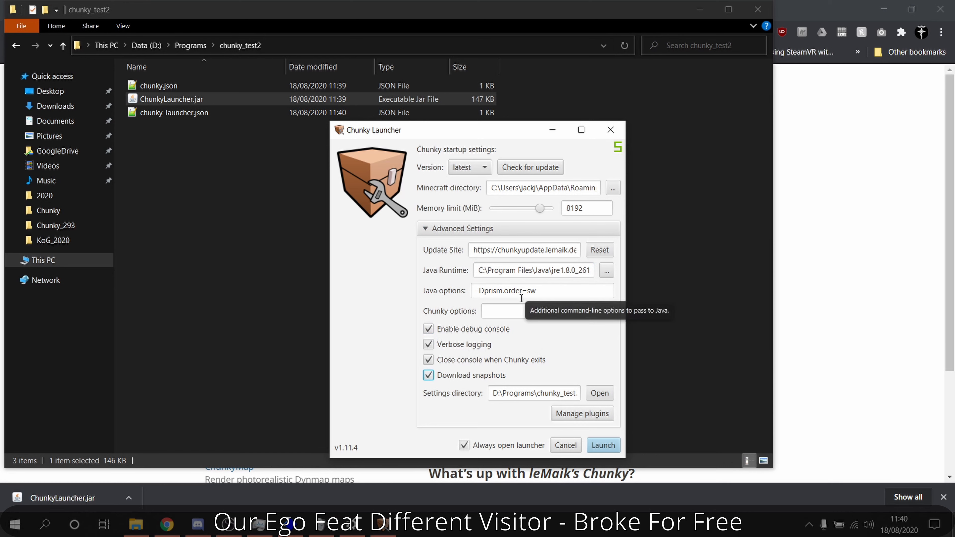
click(474, 376)
click(522, 168)
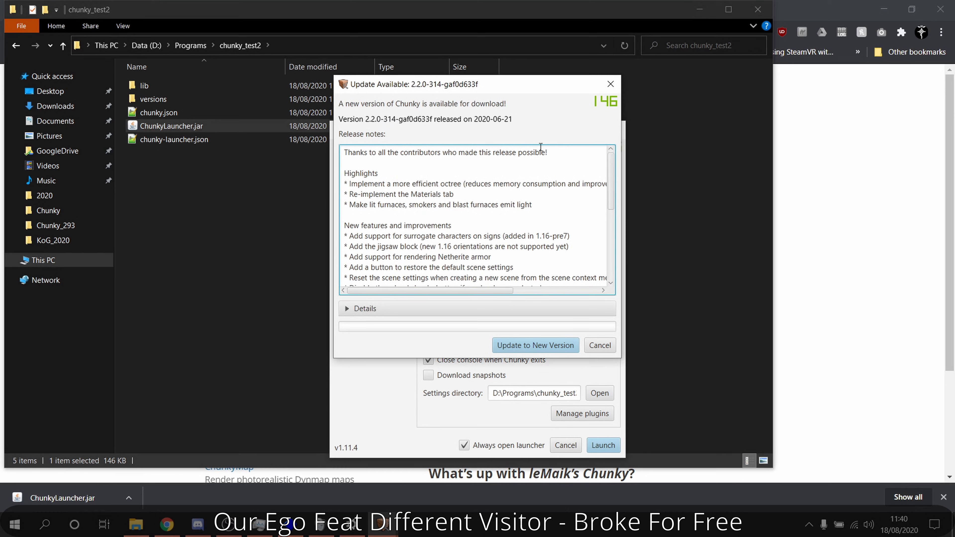
click(610, 85)
Turn on snapshot downloads, update Chunky to version 2.2.0-359-g85fb5c1b, and launch it
click(490, 377)
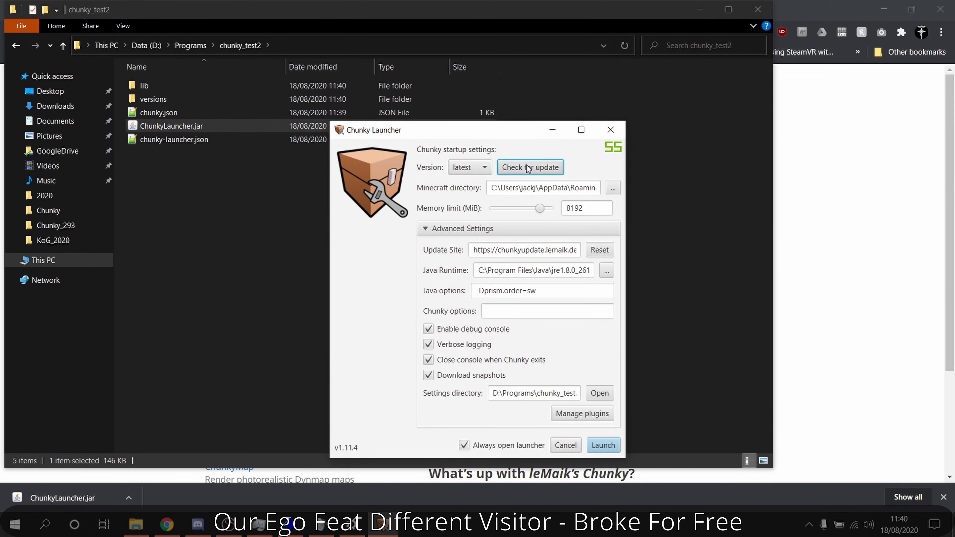
click(528, 167)
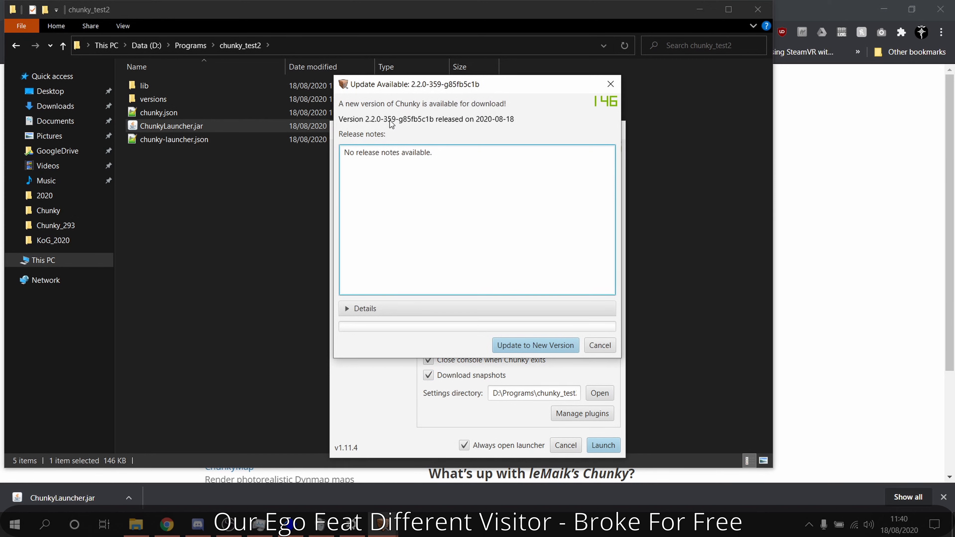
click(552, 345)
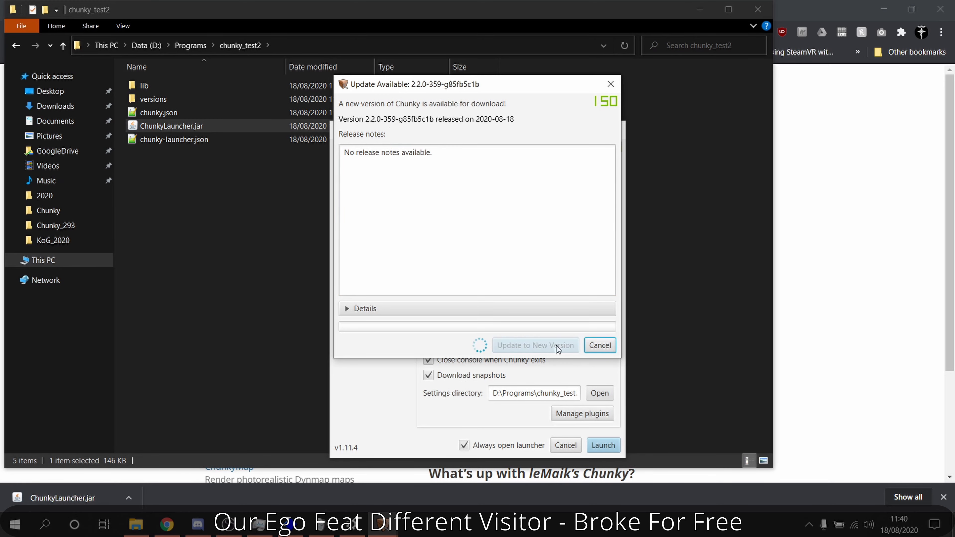
click(539, 342)
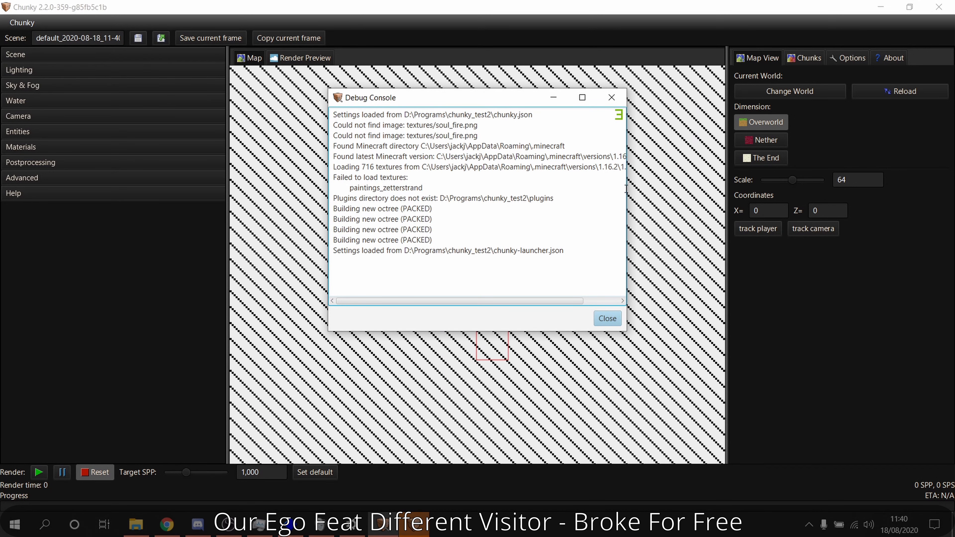
Widen the debug console to examine its startup log, and dismiss it
drag(626, 188, 854, 188)
drag(690, 173, 338, 164)
drag(333, 161, 706, 162)
click(674, 168)
click(783, 97)
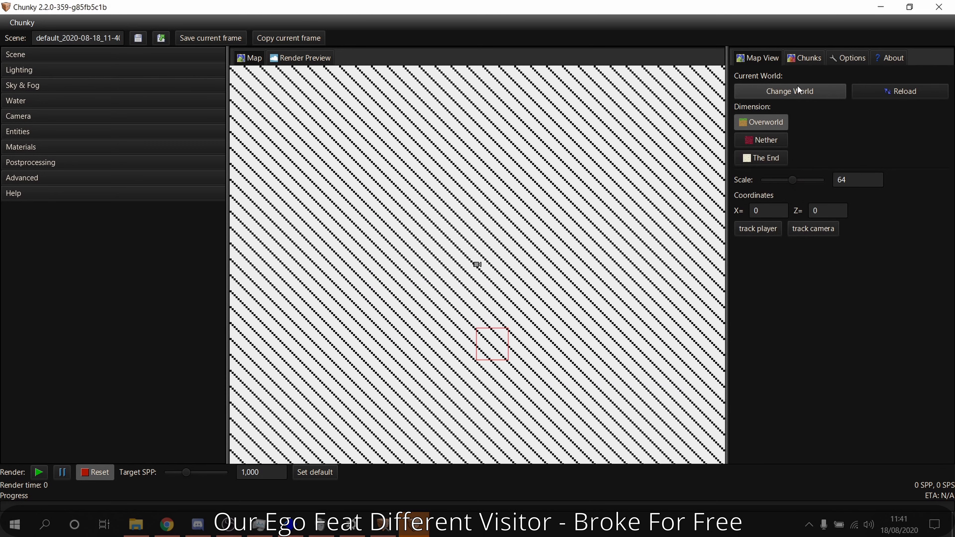
Load the world stored in the Hermitcraft6 directory
click(798, 91)
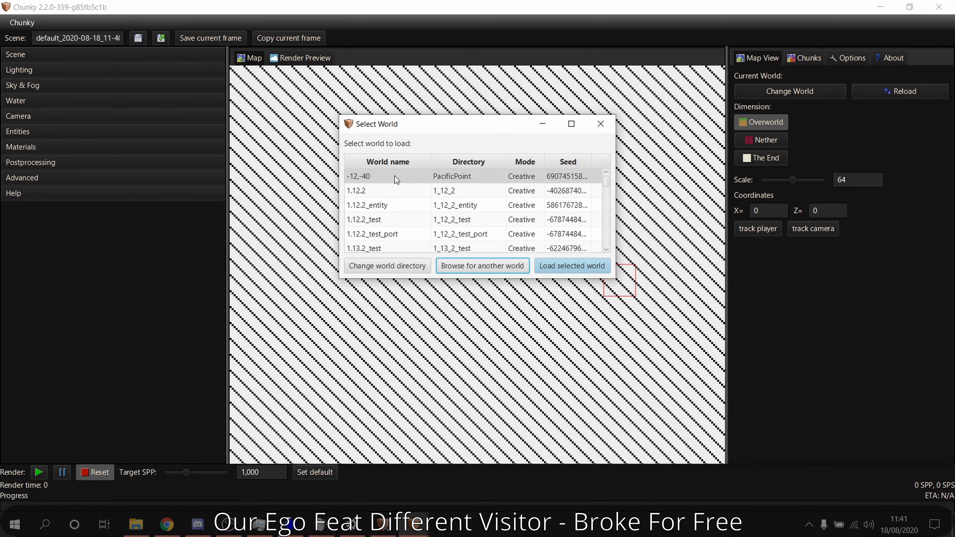
click(406, 192)
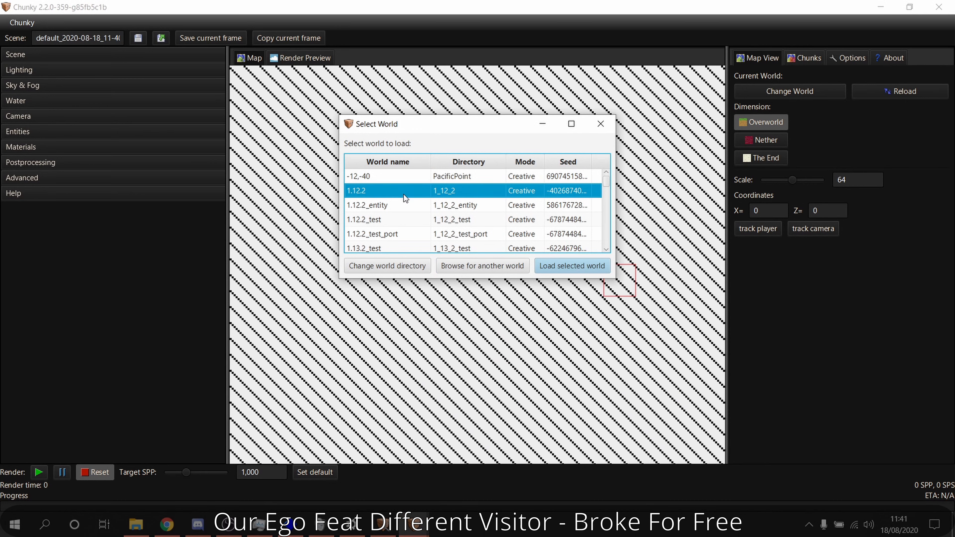
scroll(404, 195, down, 10)
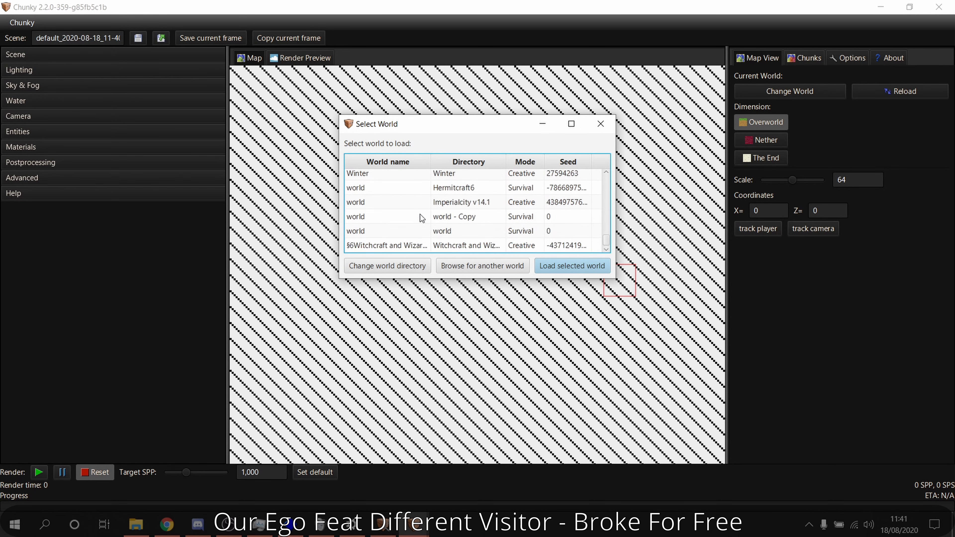
click(463, 189)
click(568, 266)
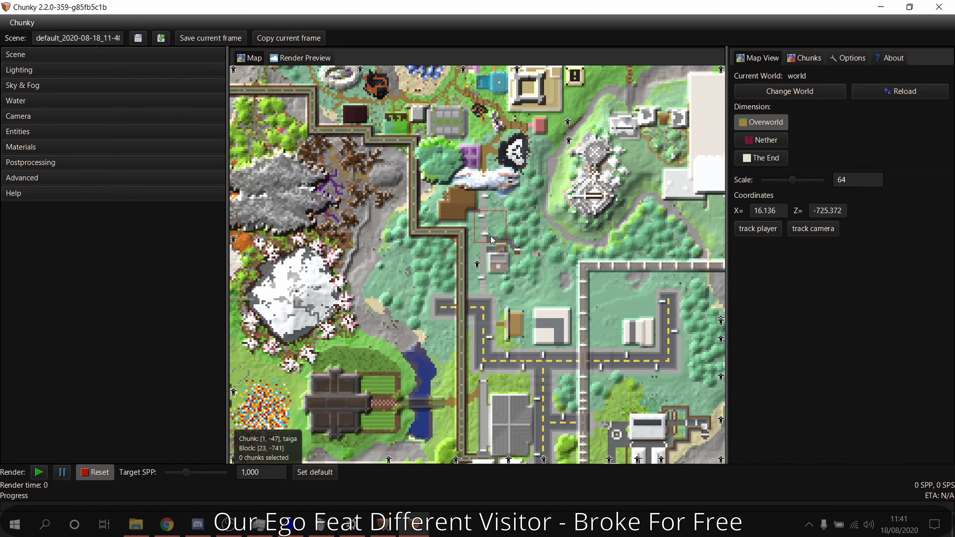
Zoom the world map out to scale 32 and move it to around X 57, Z -648
scroll(501, 241, down, 5)
scroll(507, 238, up, 3)
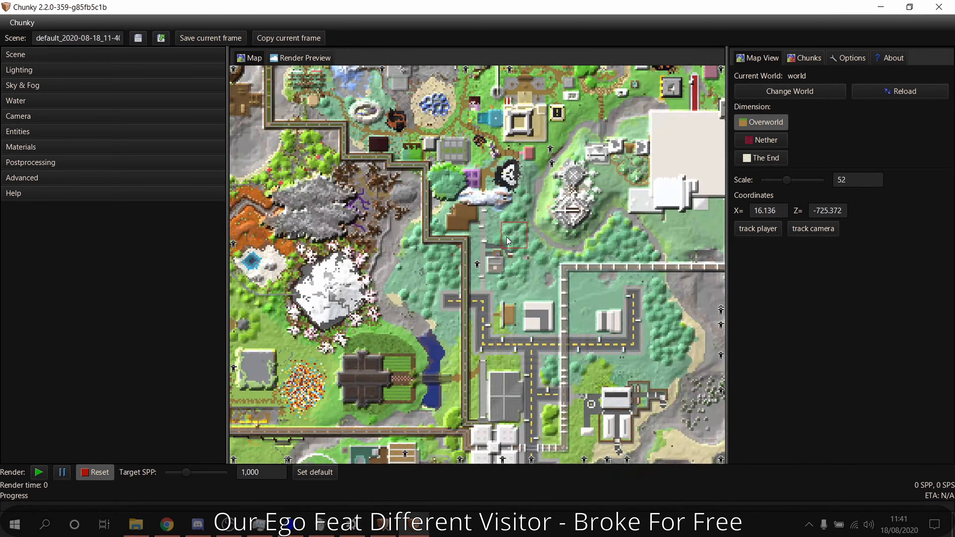
scroll(506, 240, down, 5)
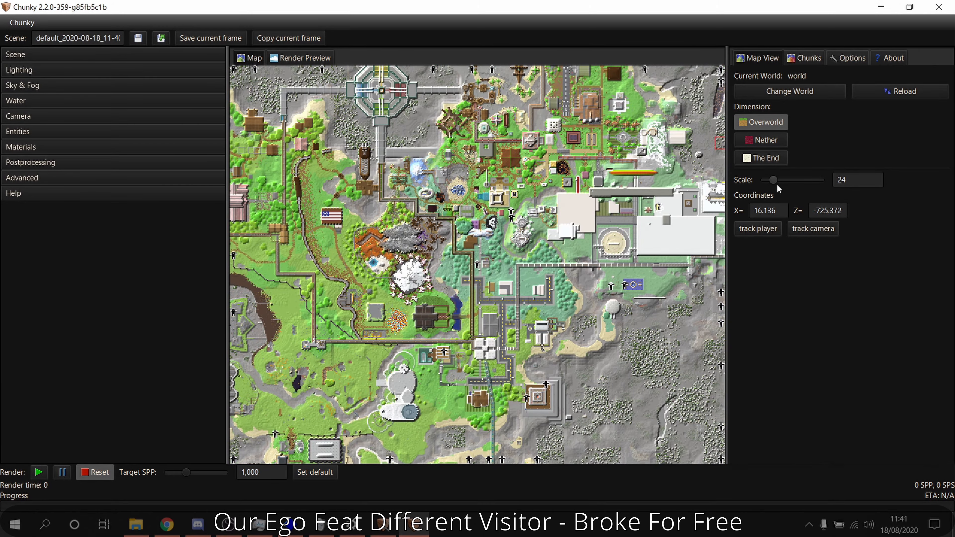
drag(774, 181, 781, 188)
drag(485, 283, 447, 181)
scroll(633, 190, down, 2)
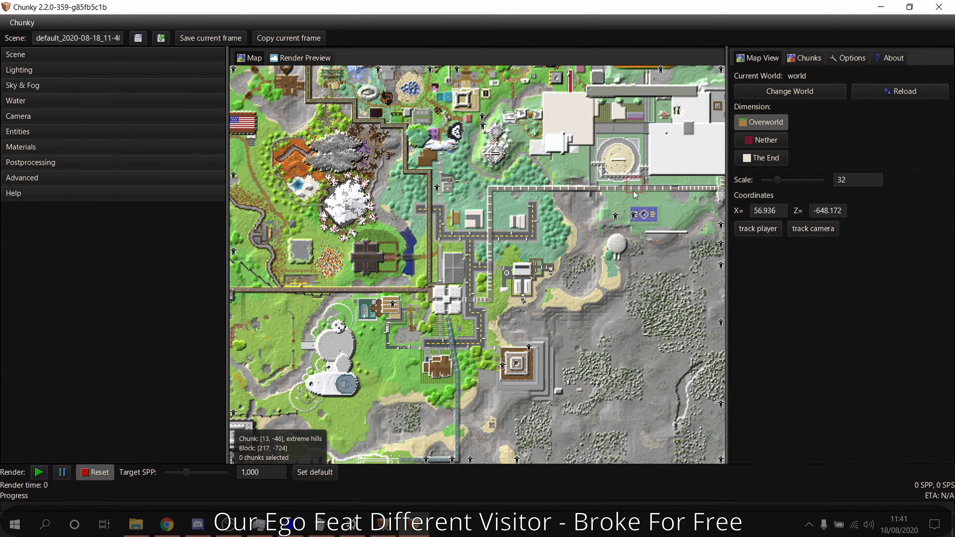
Open the resource pack list, start adding a pack, and select 1.14.4.jar in Minecraft's versions folder
click(848, 58)
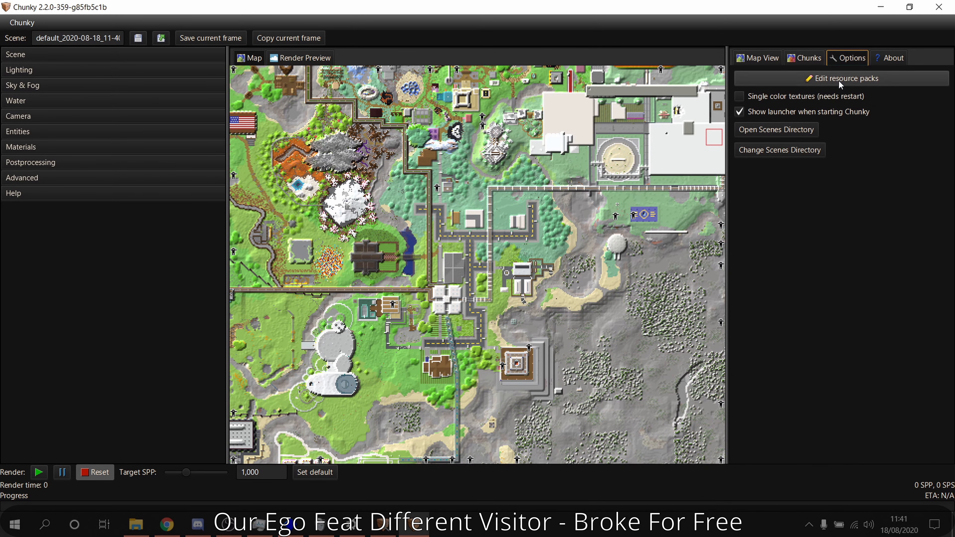
click(846, 79)
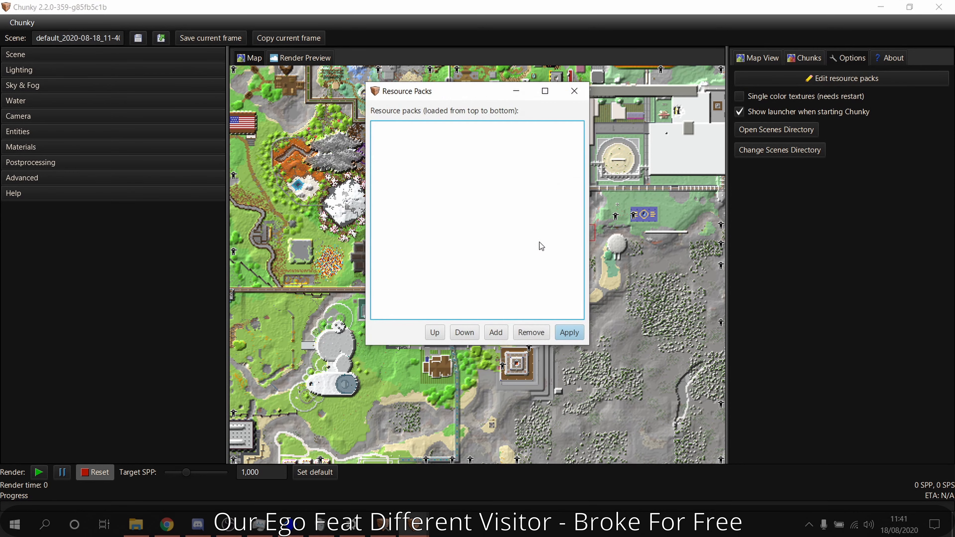
click(495, 332)
click(520, 132)
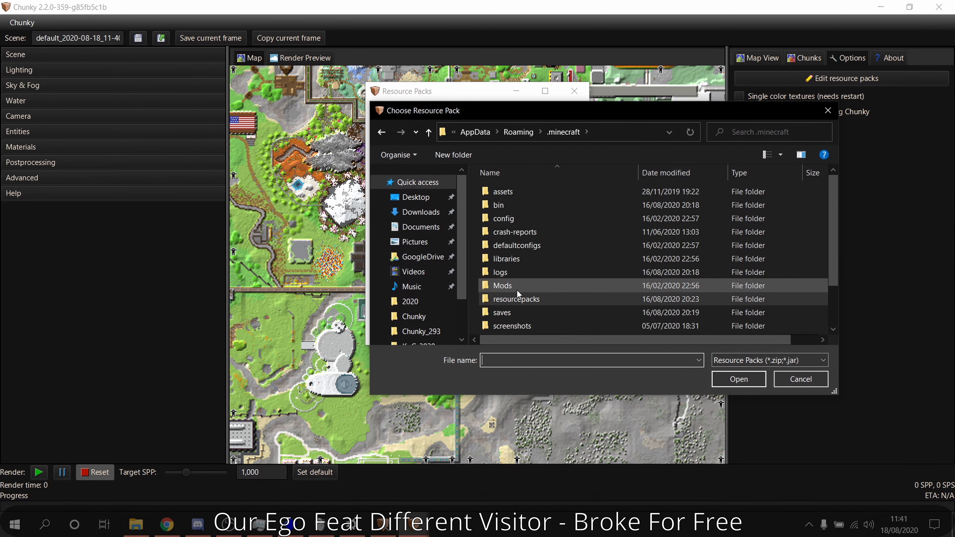
scroll(517, 290, down, 2)
double_click(522, 316)
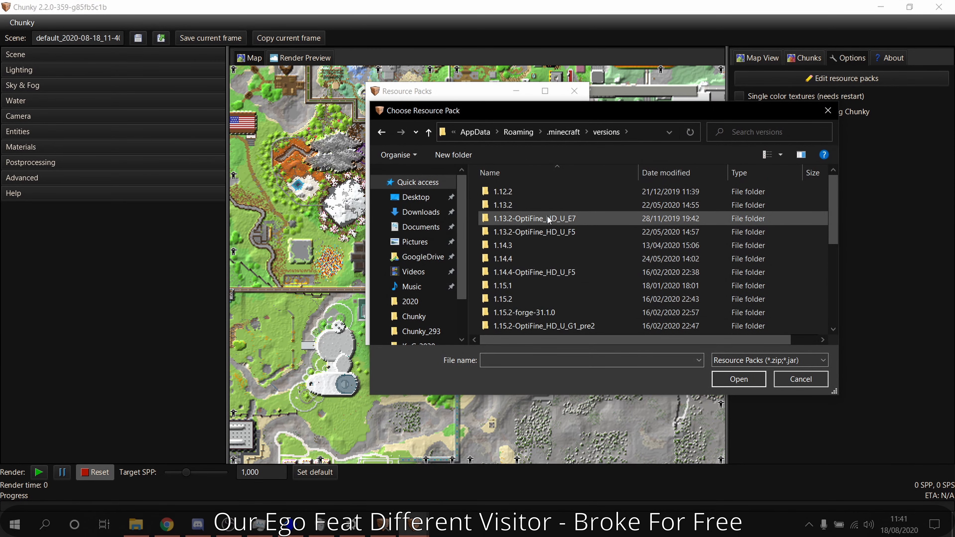
double_click(501, 260)
click(508, 192)
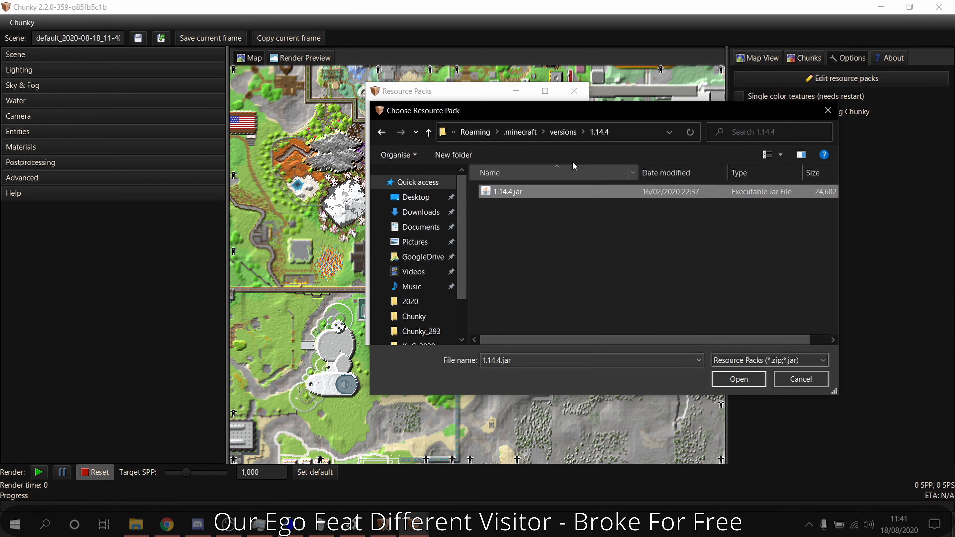
Add hp_resources.zip from Minecraft's resourcepacks folder to the resource pack list
click(522, 133)
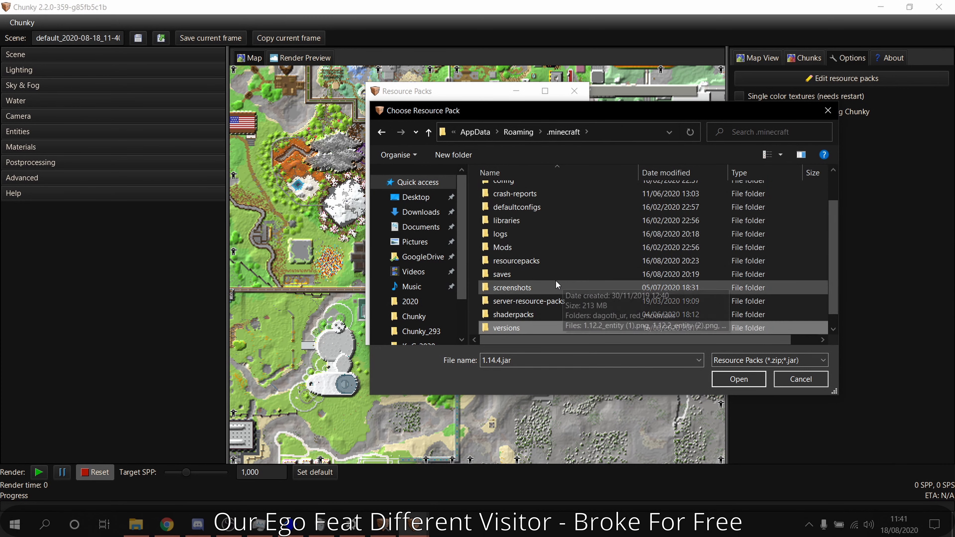
double_click(527, 260)
scroll(524, 292, down, 3)
click(522, 274)
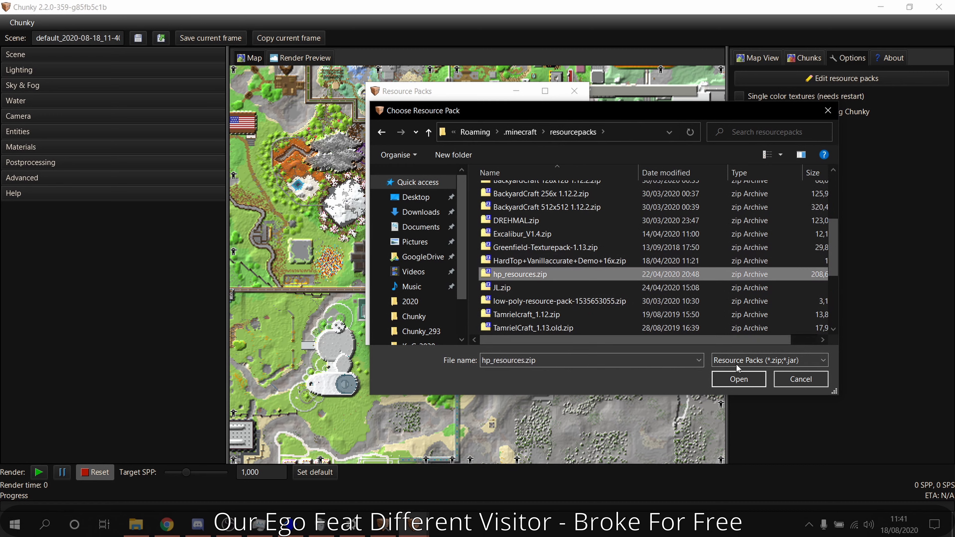
click(739, 379)
Add DREHMAL.zip to the resource pack list and move it above hp_resources.zip
click(496, 331)
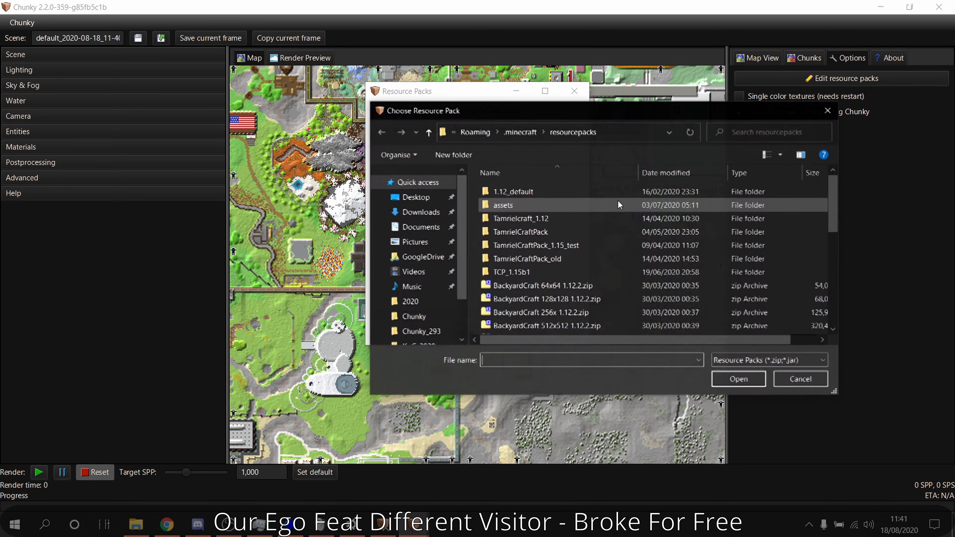
scroll(535, 293, down, 1)
click(535, 296)
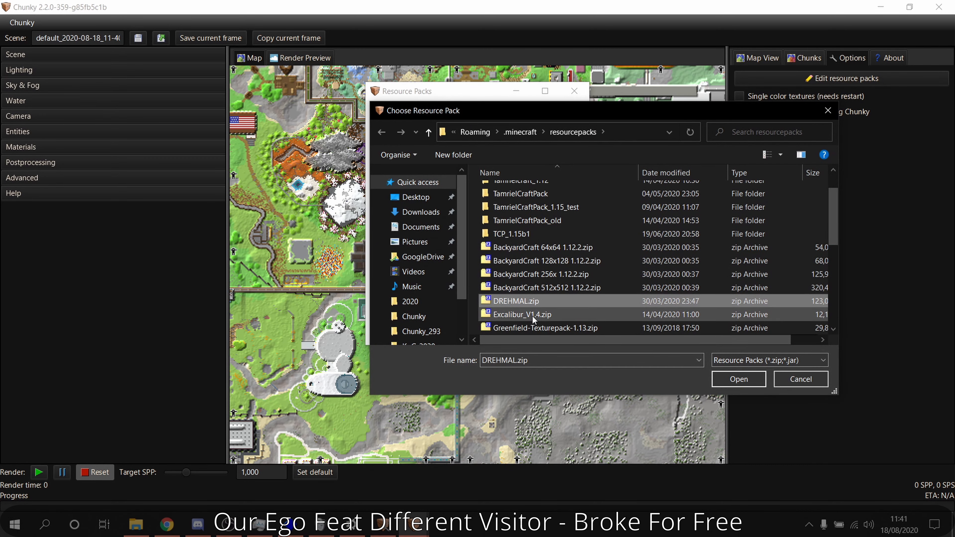
click(720, 378)
click(587, 144)
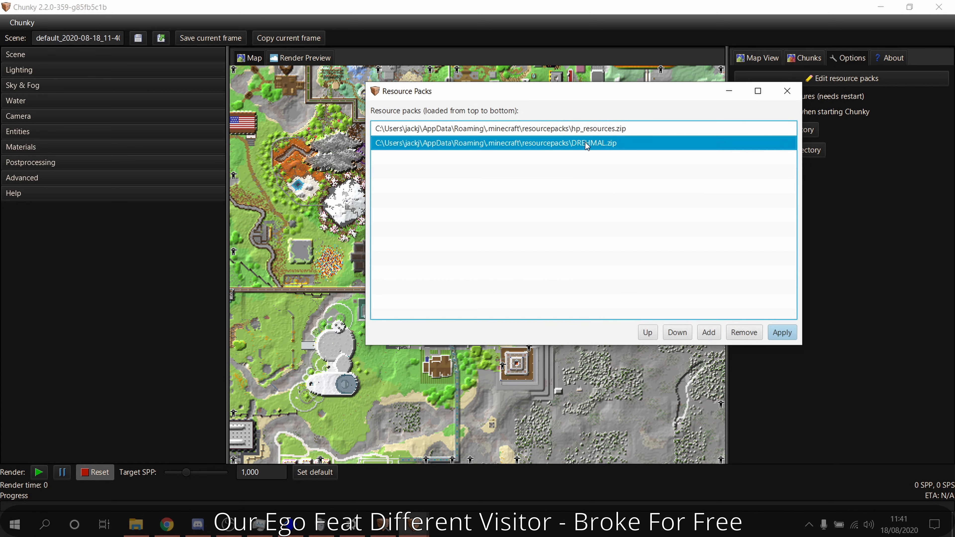
click(647, 333)
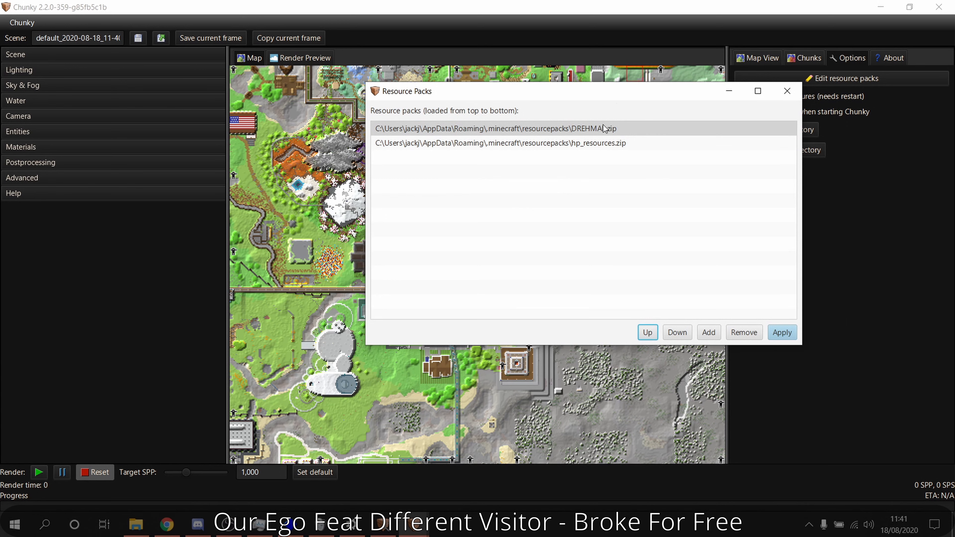
Close the resource pack list without applying the changes
click(594, 144)
click(602, 129)
click(589, 144)
click(567, 132)
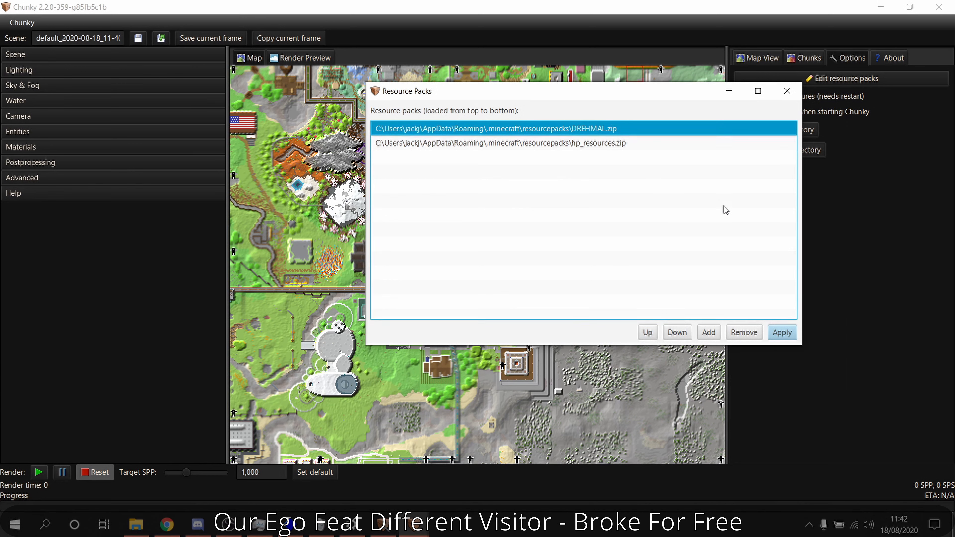
click(787, 92)
Examine the documentation, issue tracker, forum and Discord links listed in Chunky's About information
click(900, 91)
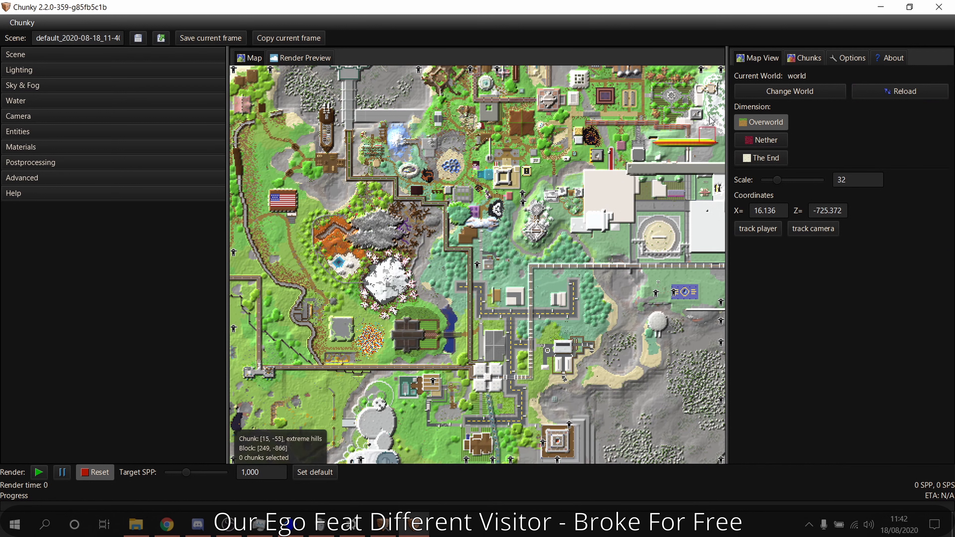
click(888, 58)
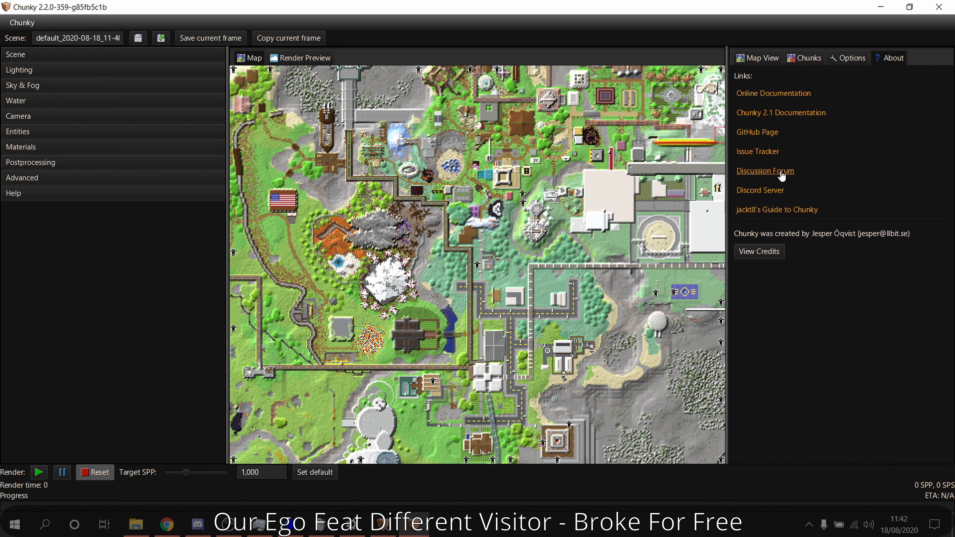
click(755, 57)
drag(645, 260, 699, 260)
click(892, 59)
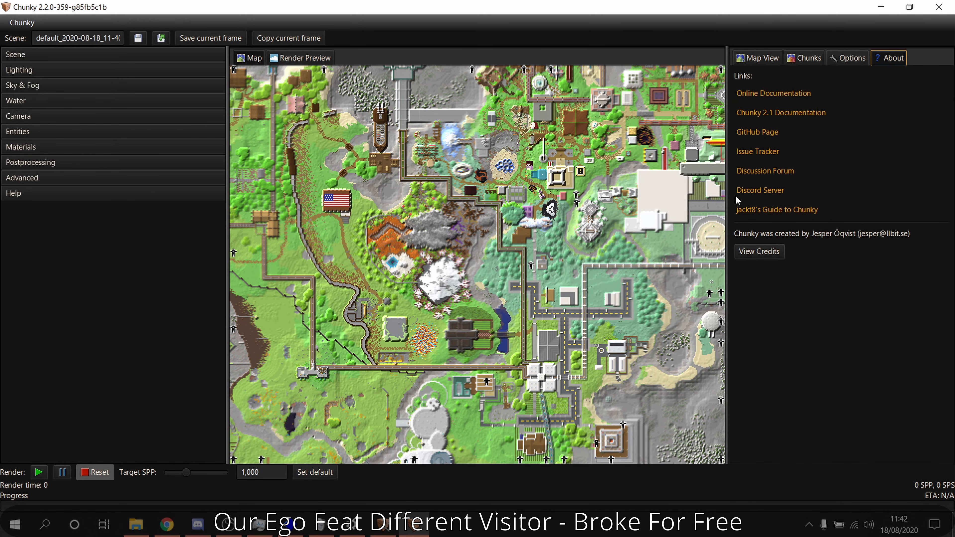
click(755, 60)
Select a rectangle of about 104 chunks over the town near X -640, Z -980 on the world map
drag(320, 203, 714, 293)
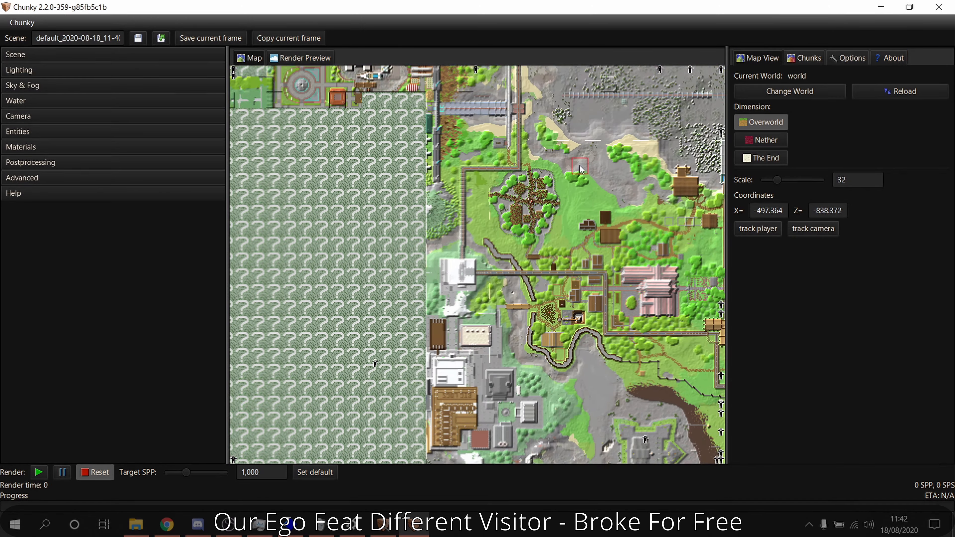
drag(620, 171, 668, 316)
drag(340, 200, 367, 169)
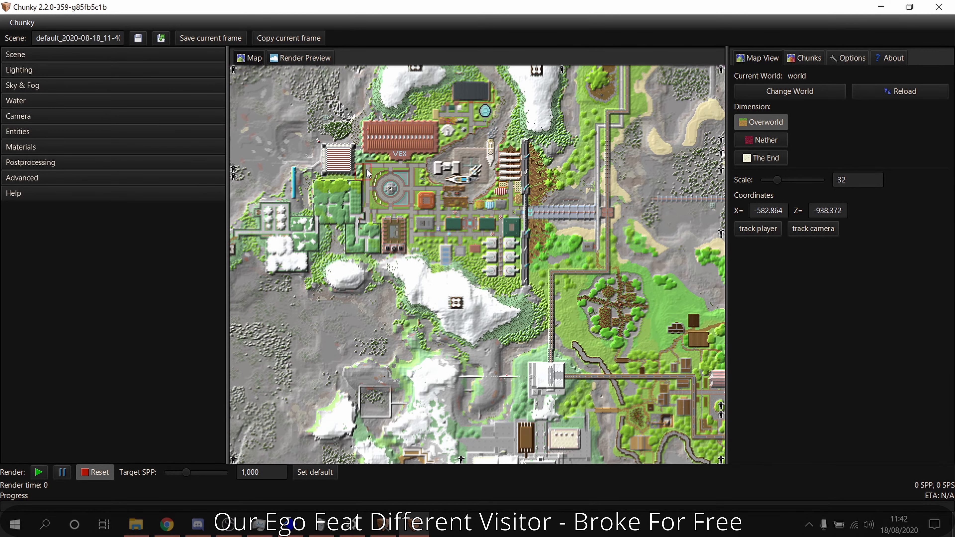
scroll(324, 210, down, 2)
drag(325, 210, 367, 243)
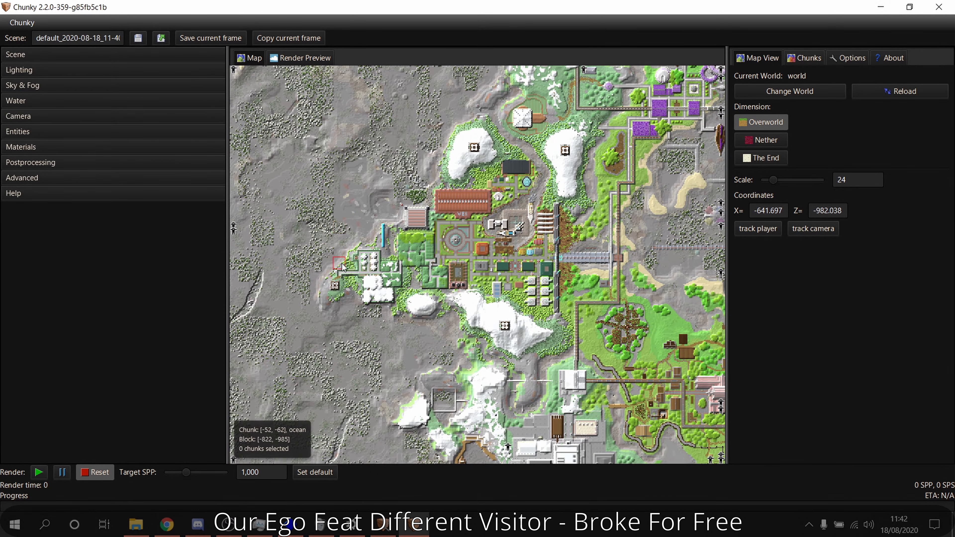
click(375, 203)
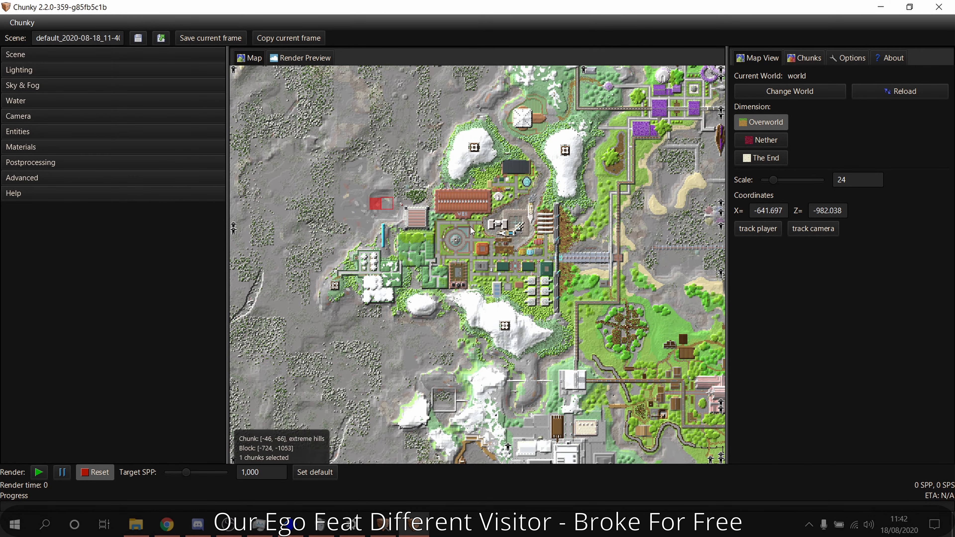
shift+drag(374, 167, 521, 254)
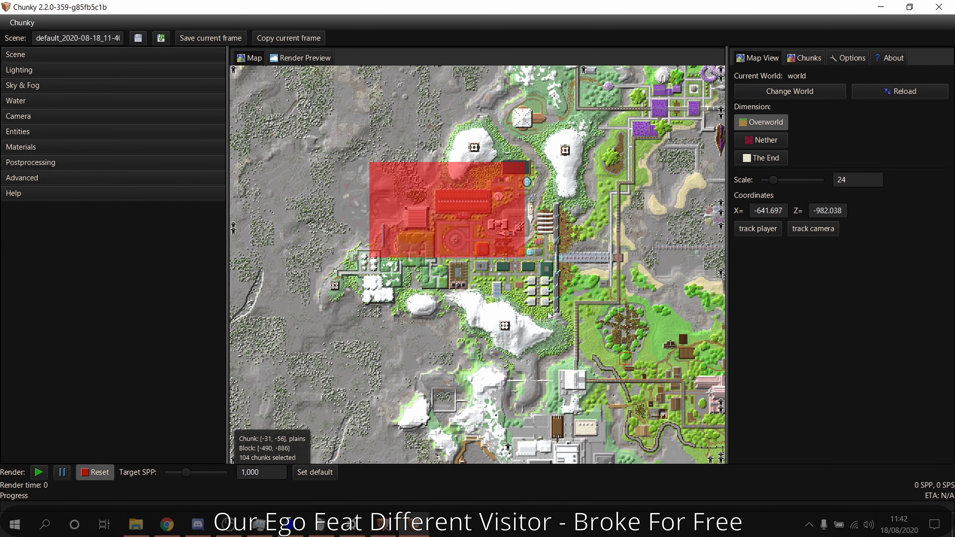
Try selecting a whole map region of chunks north of the town, and deselect that region
scroll(457, 161, down, 3)
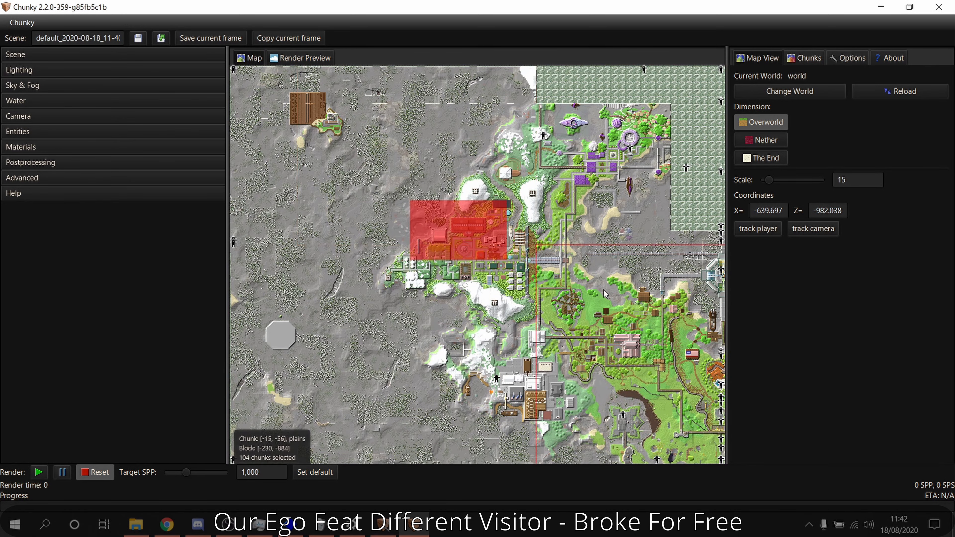
click(532, 219)
drag(439, 161, 506, 283)
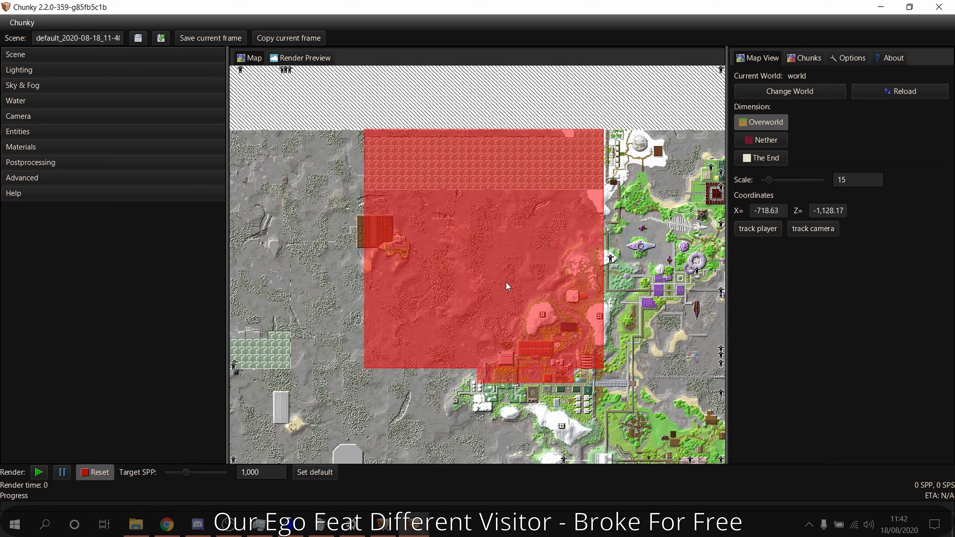
click(566, 255)
click(530, 261)
click(495, 211)
Extend the chunk selection with four overlapping rectangles covering the whole town, its western outskirts and the surrounding snowy hills
drag(582, 397, 551, 270)
scroll(438, 289, up, 2)
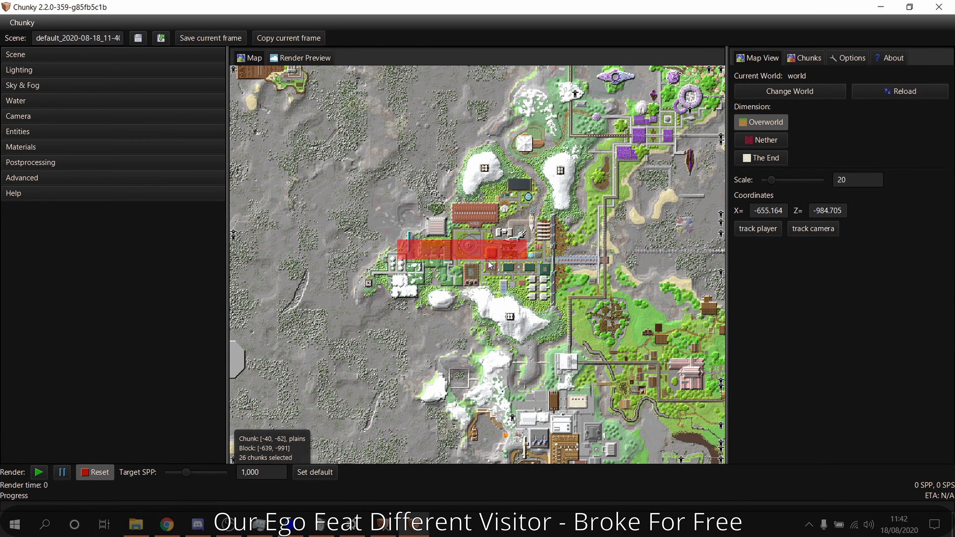
shift+drag(450, 153, 602, 335)
shift+drag(353, 242, 479, 317)
shift+drag(382, 214, 451, 241)
shift+drag(421, 194, 506, 270)
Examine the commands available for the selected chunks, including creating a scene, clearing, deleting and exporting
right_click(487, 237)
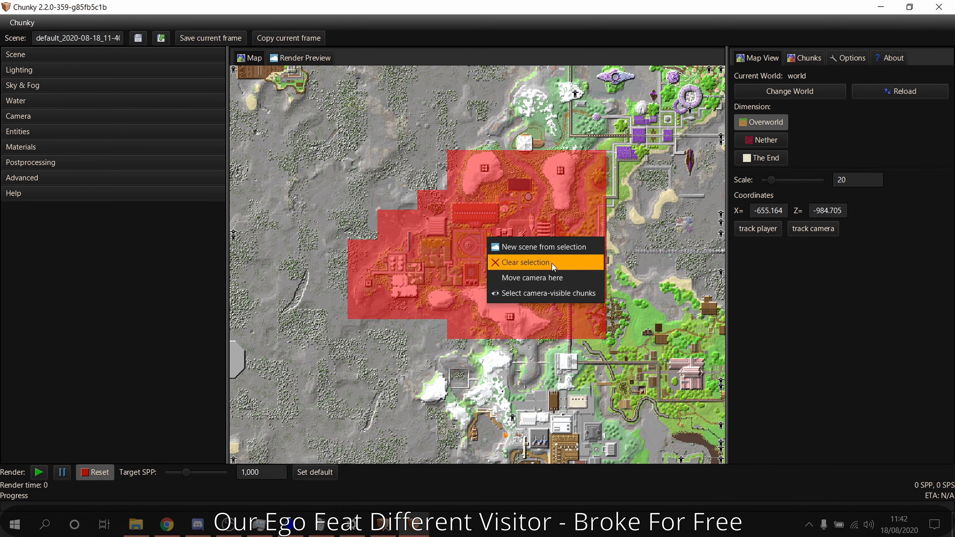
click(903, 112)
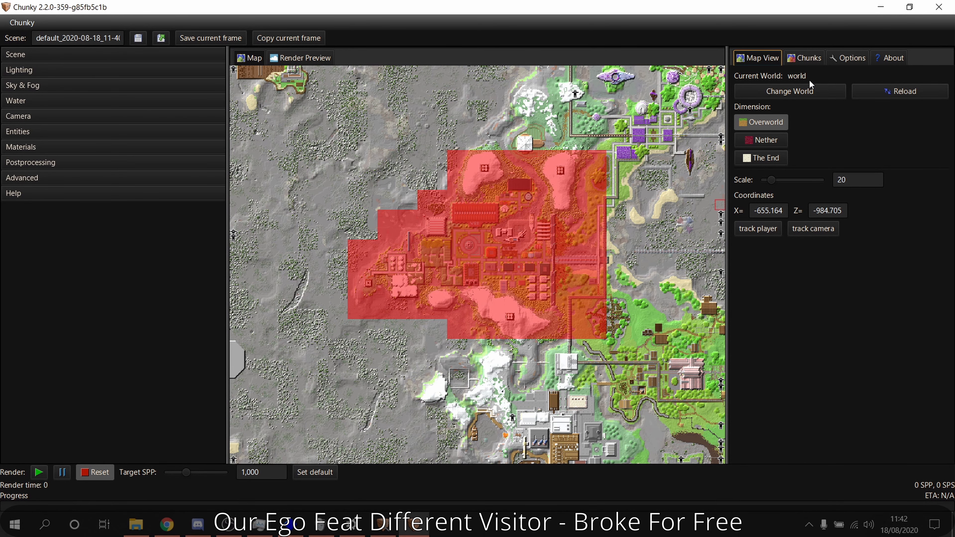
click(804, 58)
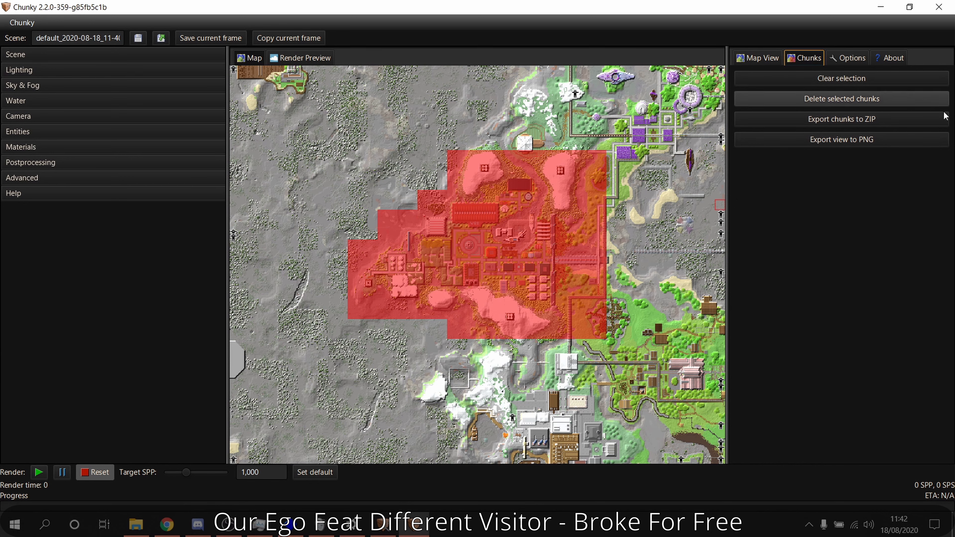
click(754, 58)
Load the selected chunks into the scene and dismiss the resulting warning
click(105, 53)
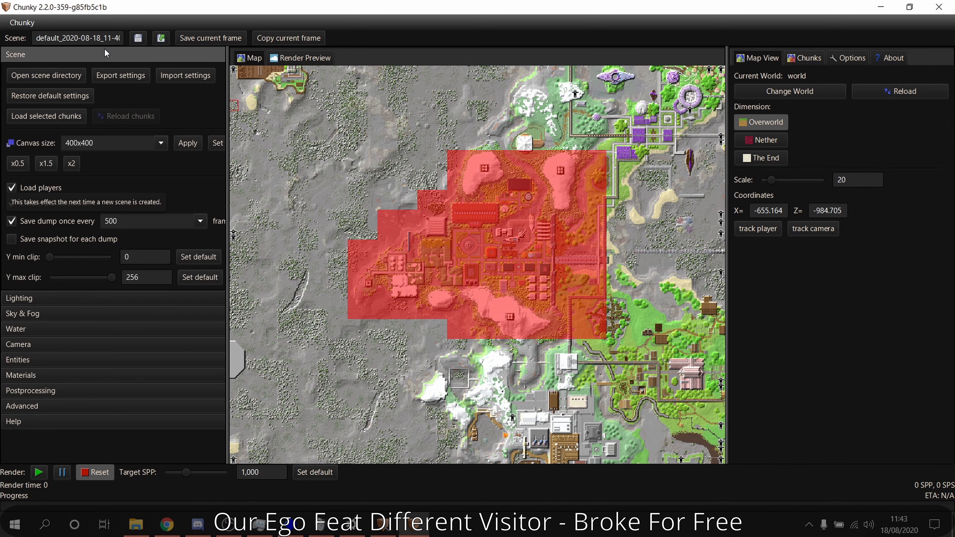
right_click(455, 212)
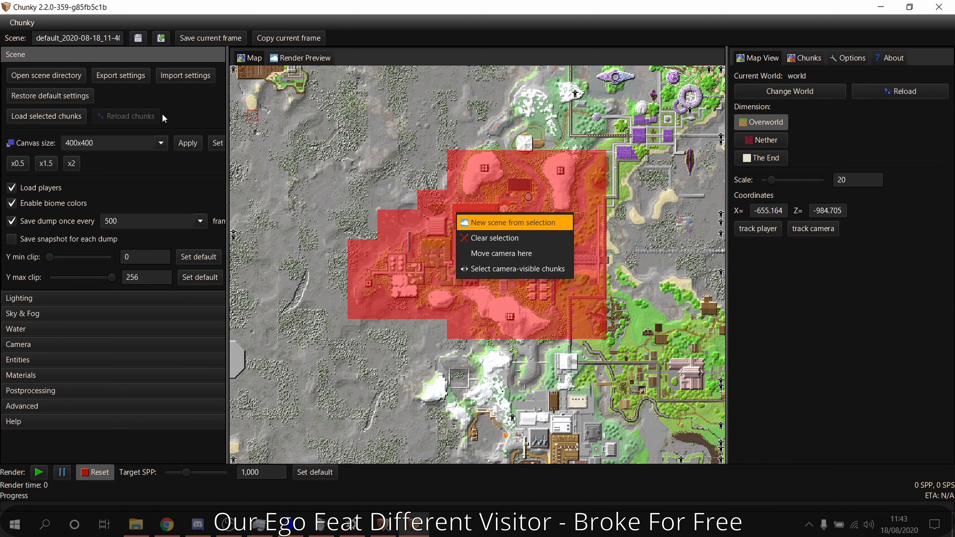
click(201, 1)
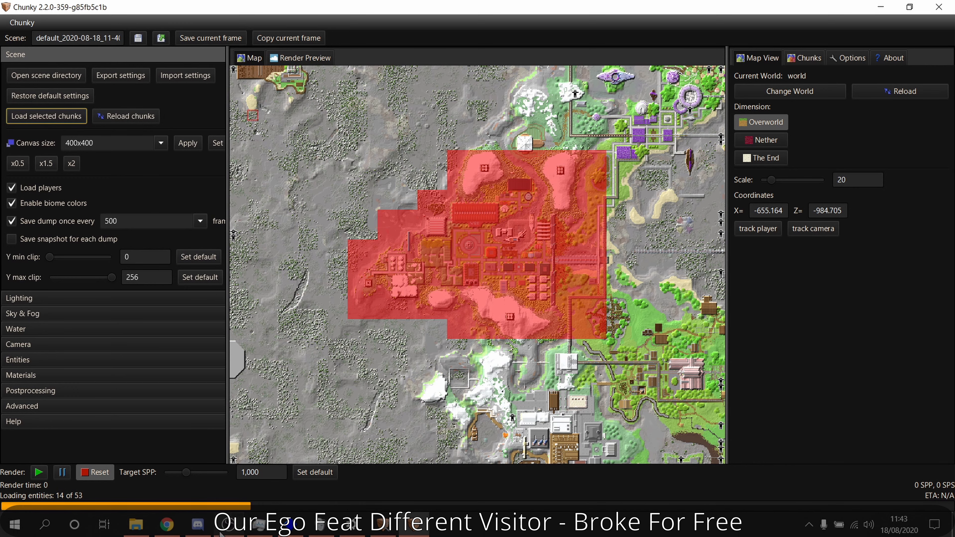
click(226, 525)
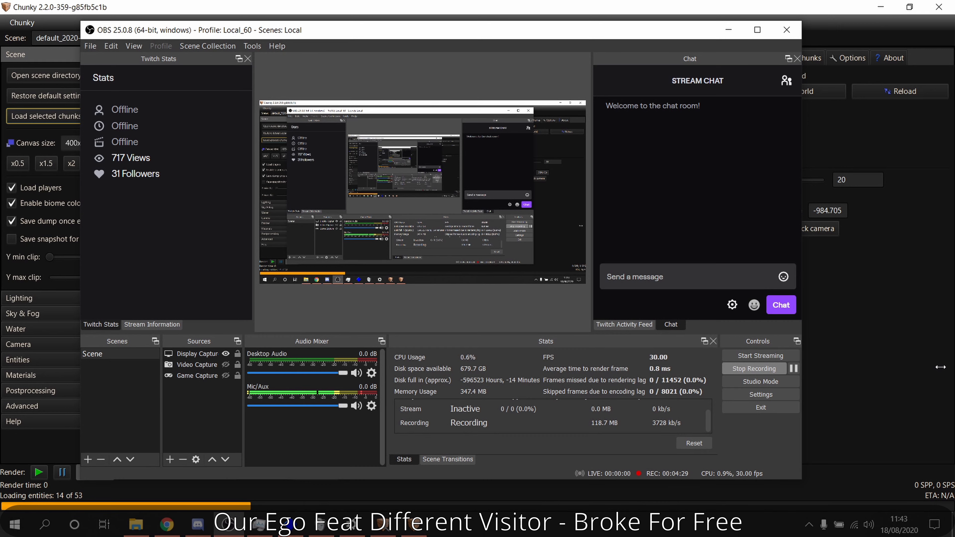
click(921, 376)
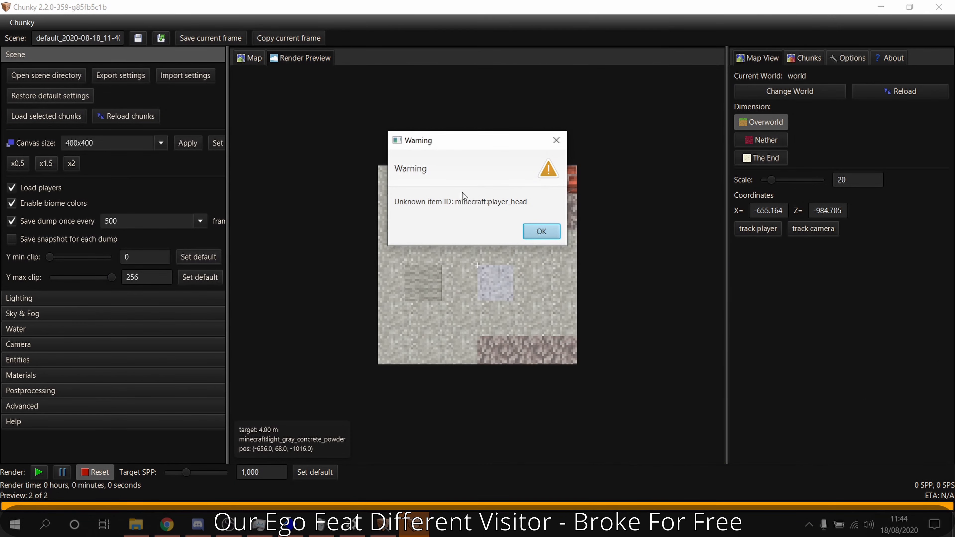
click(542, 232)
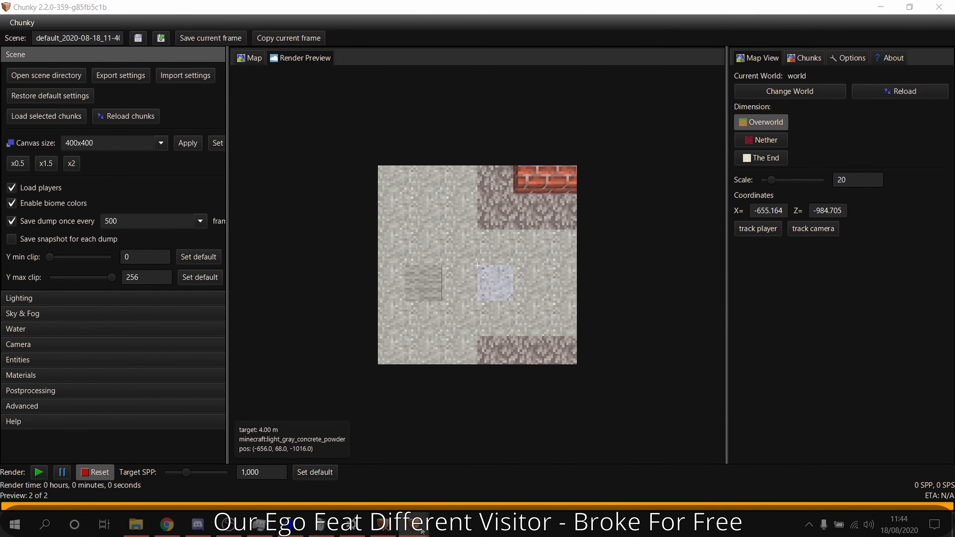
click(528, 238)
Set the scene's canvas size to 960x540 and apply it
double_click(79, 143)
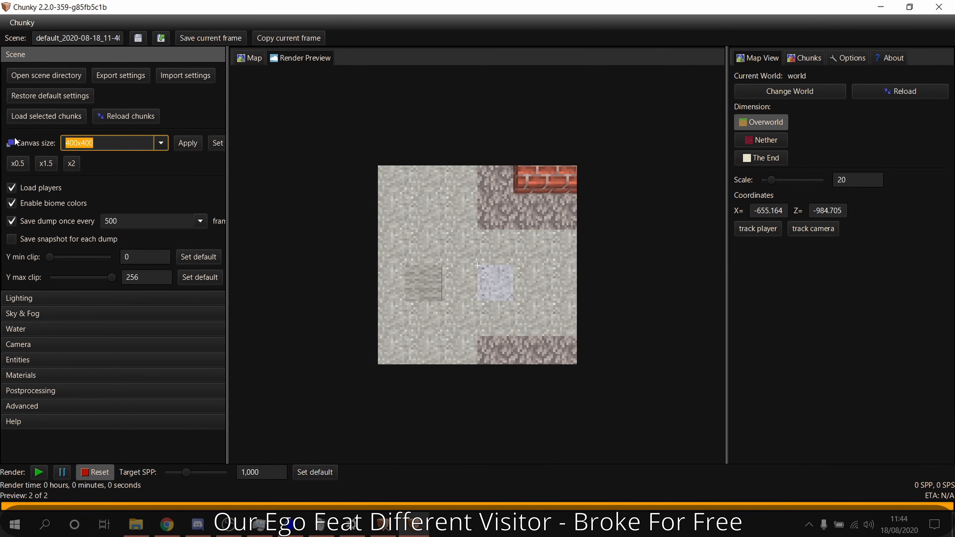
text(960x540)
click(177, 143)
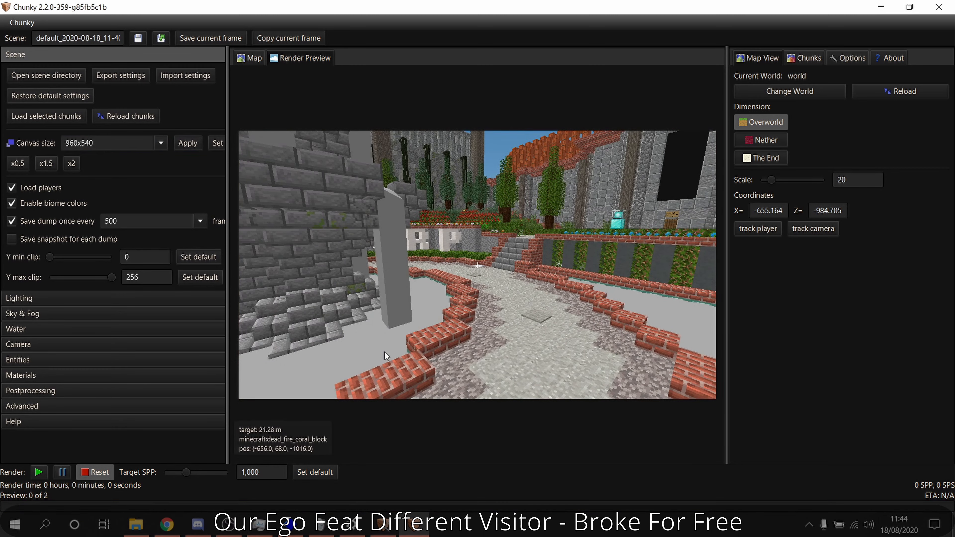
Switch to Task Manager to check the running processes' resource usage, and minimize it
click(259, 524)
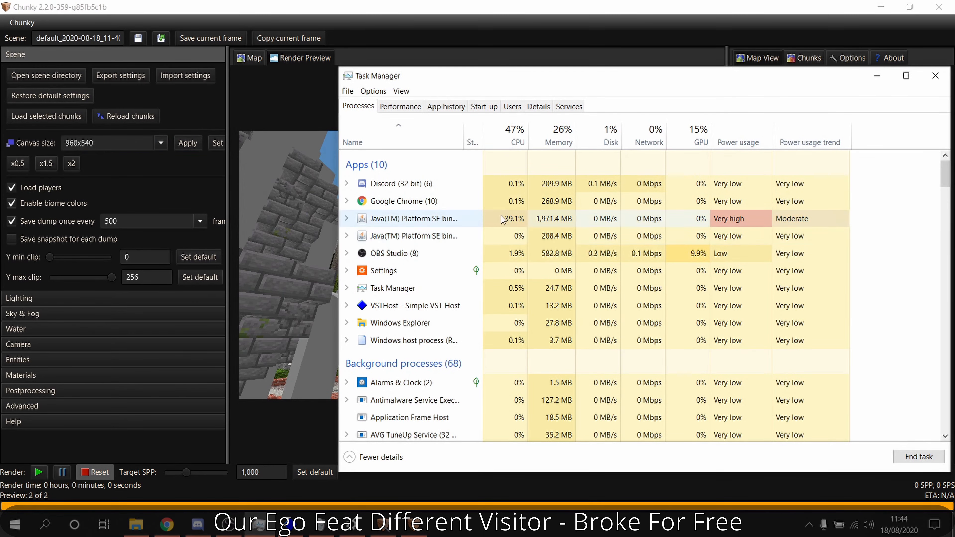
click(877, 75)
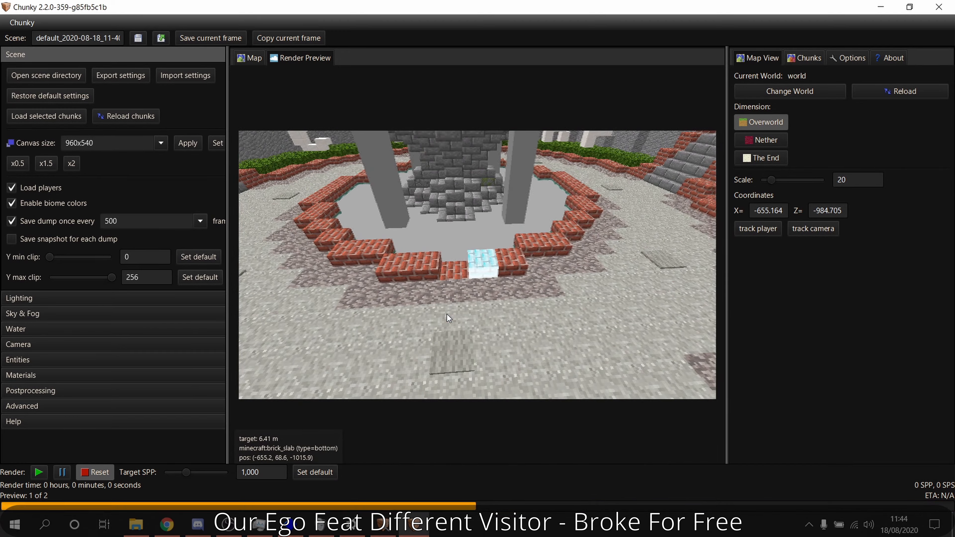
Fly the camera from the fountain plaza over to the river and frame the moored yacht with the town and mountain behind it
key(s)
key(s)
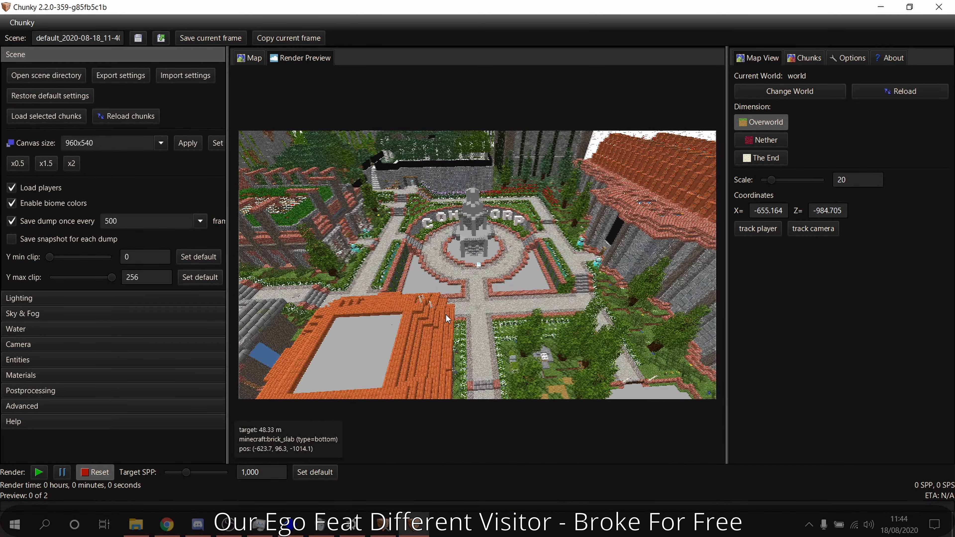
drag(459, 316, 499, 263)
key(w)
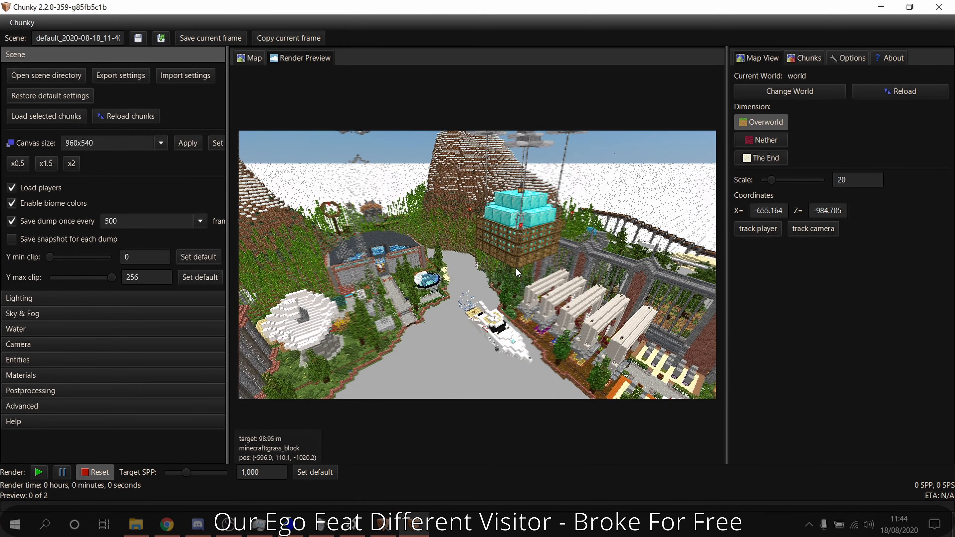
key(w)
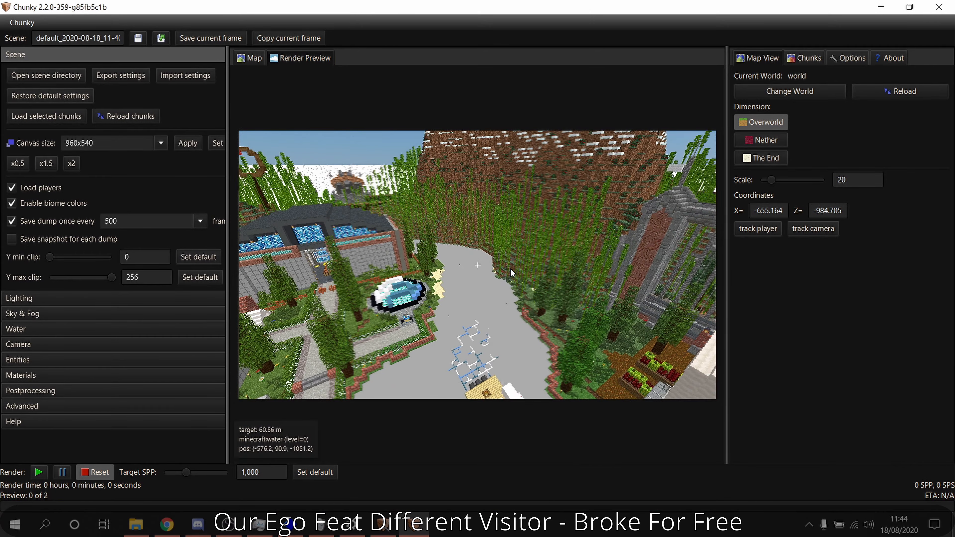
drag(521, 260, 572, 274)
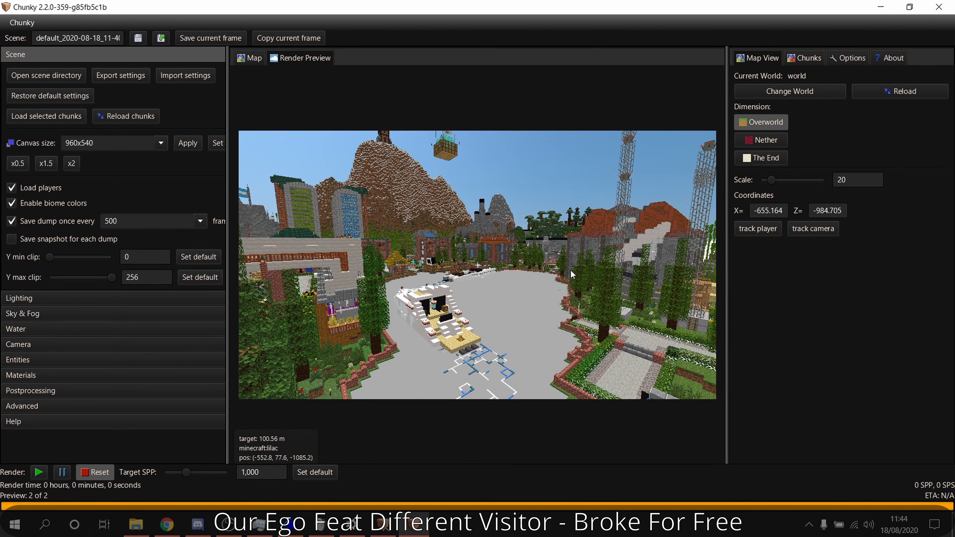
Try a camera field of view of 100, and settle on a field of view of 90
click(58, 55)
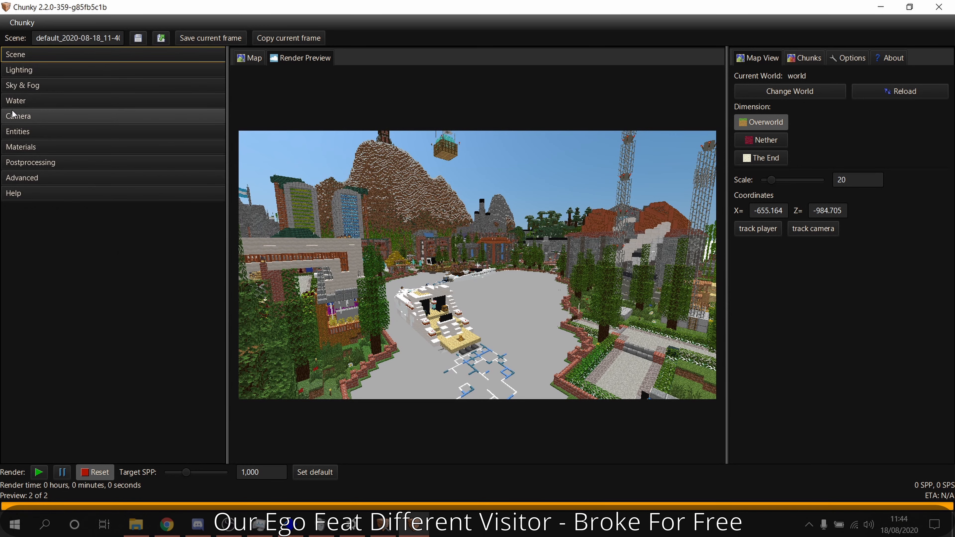
click(13, 113)
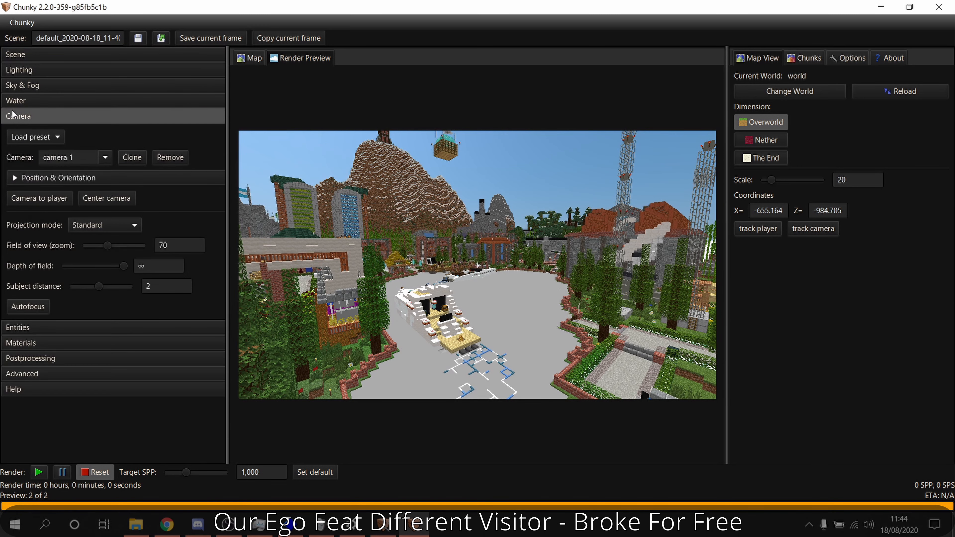
click(169, 241)
text(100)
drag(485, 292, 488, 295)
drag(176, 245, 144, 241)
text(90)
click(510, 329)
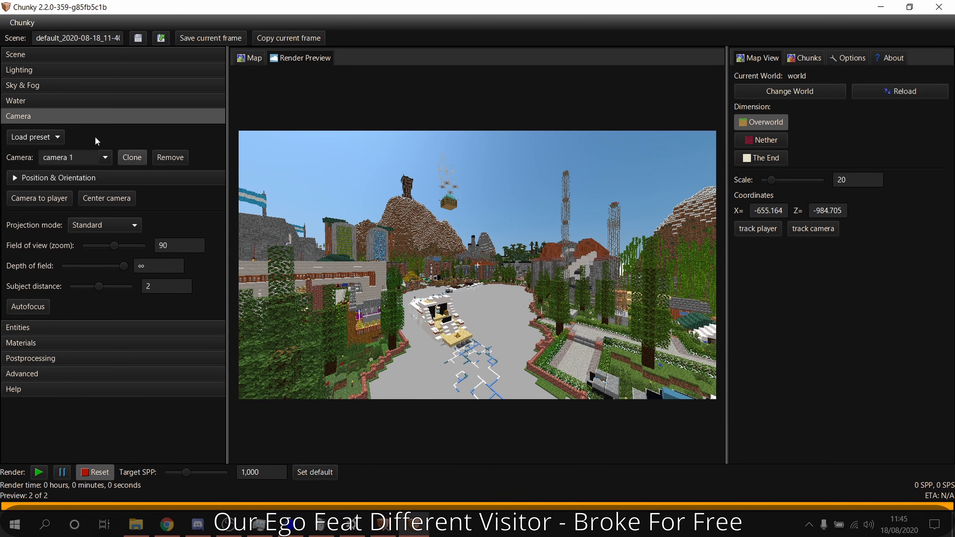
Start rendering the scene and try lower CPU utilization values in the advanced settings
click(28, 117)
click(39, 472)
click(39, 180)
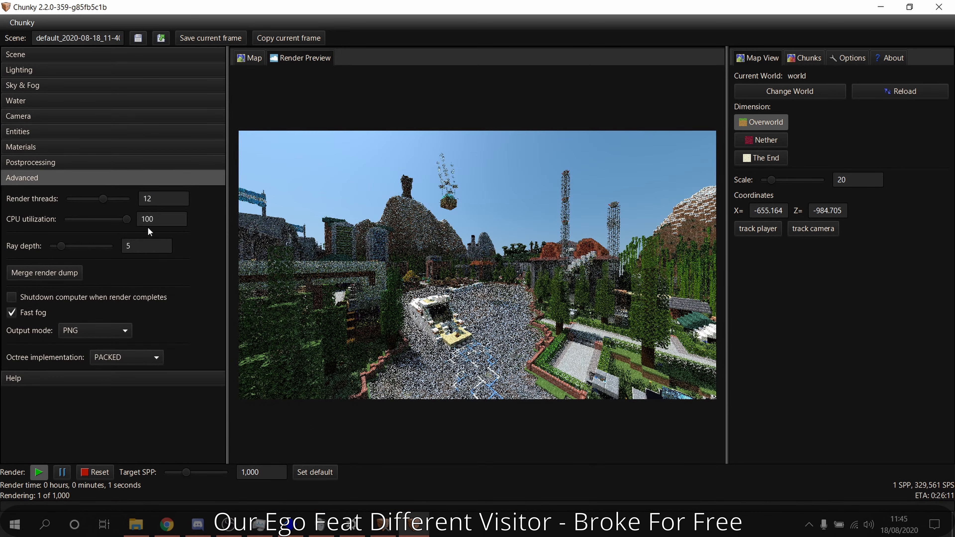
double_click(147, 226)
text(40)
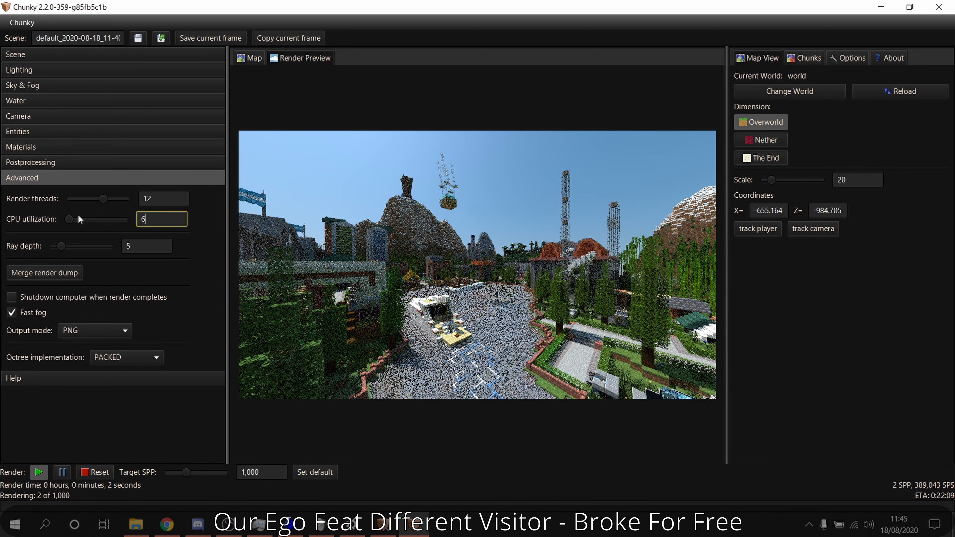
click(66, 180)
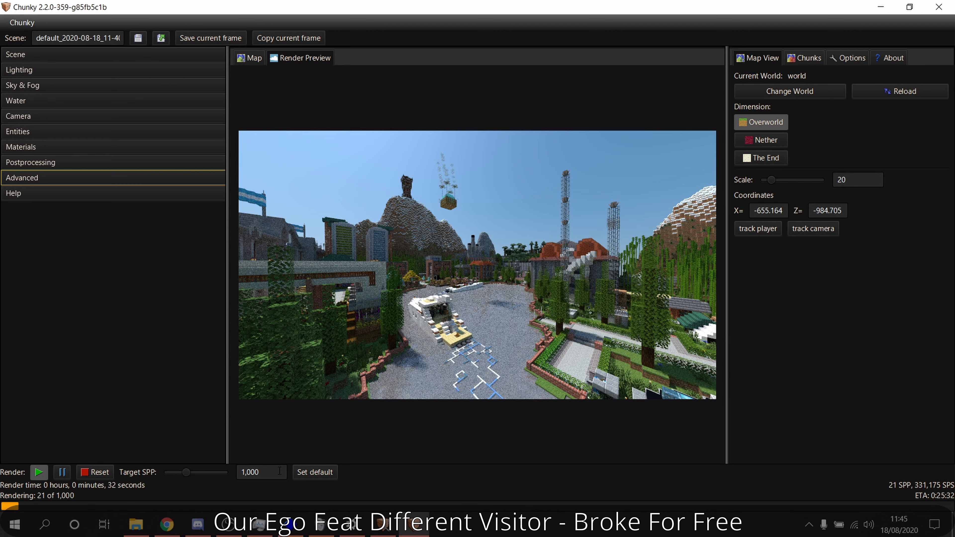
Set the render's target SPP to 128
click(261, 472)
text(128)
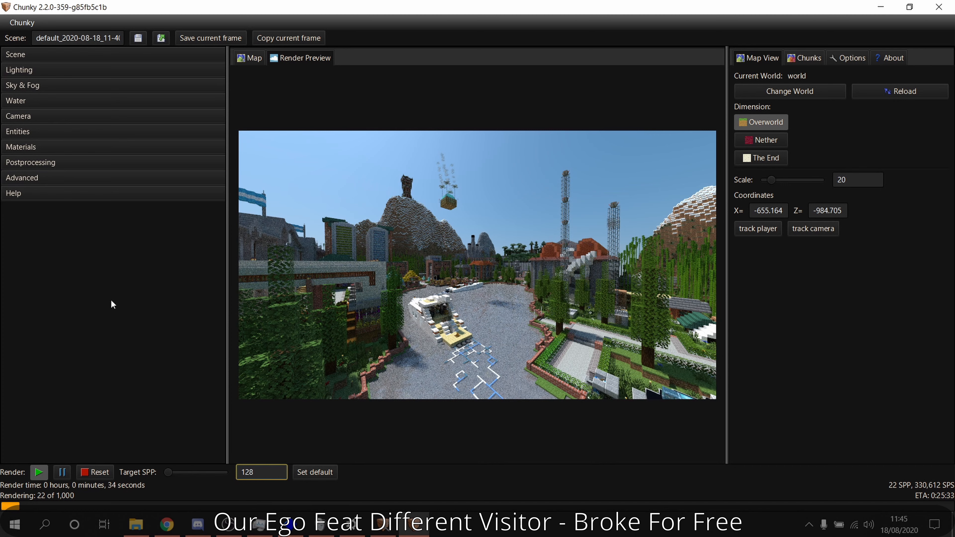
click(112, 301)
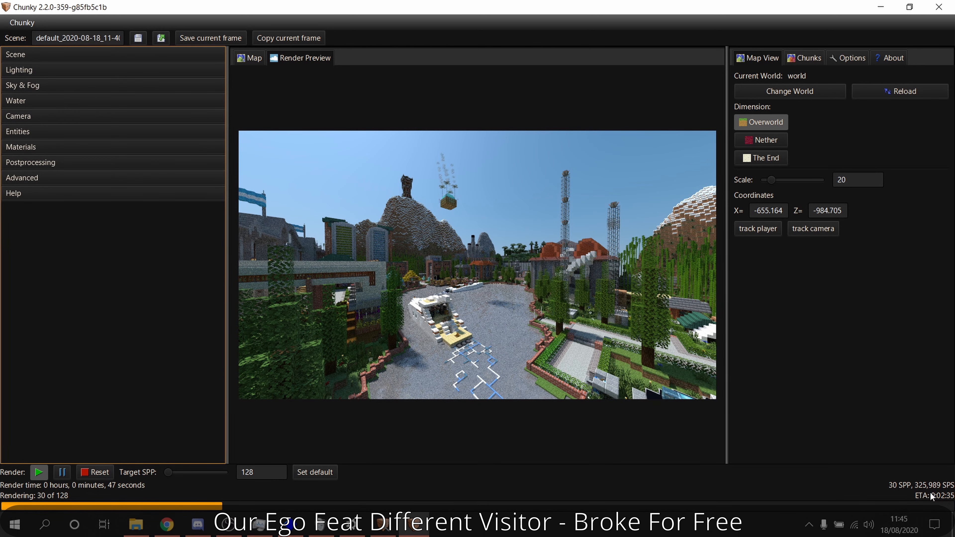
Reset the render and set the water visibility to 20 and the water opacity to 0.2
click(84, 473)
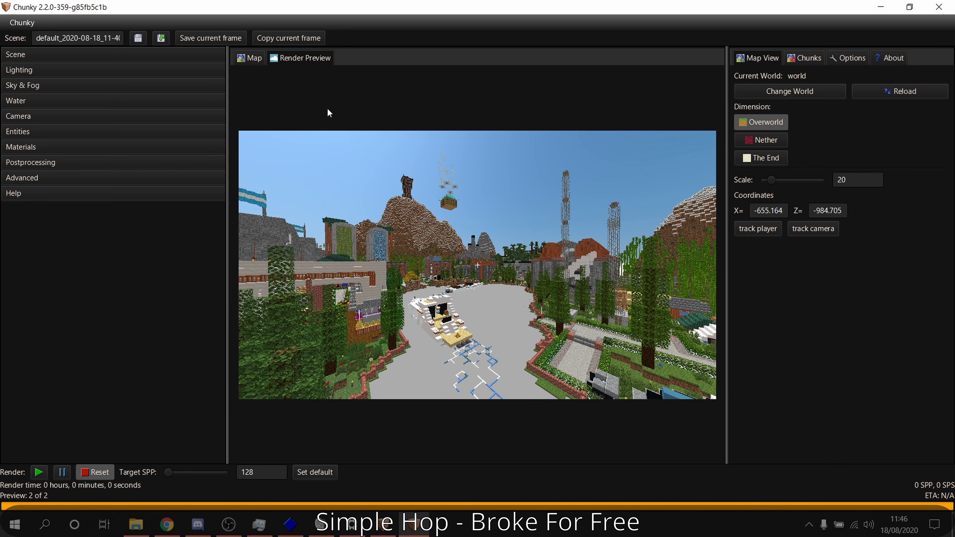
click(49, 98)
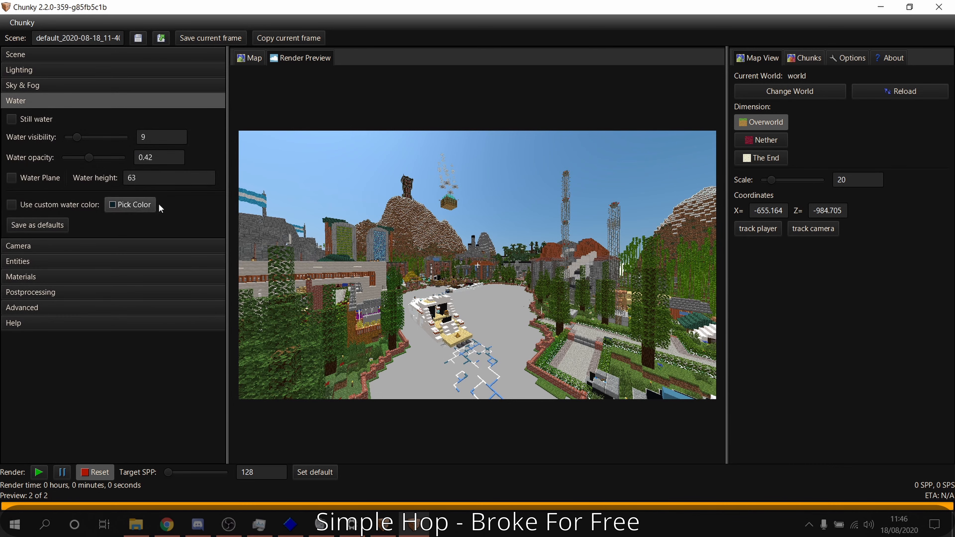
double_click(158, 141)
text(20)
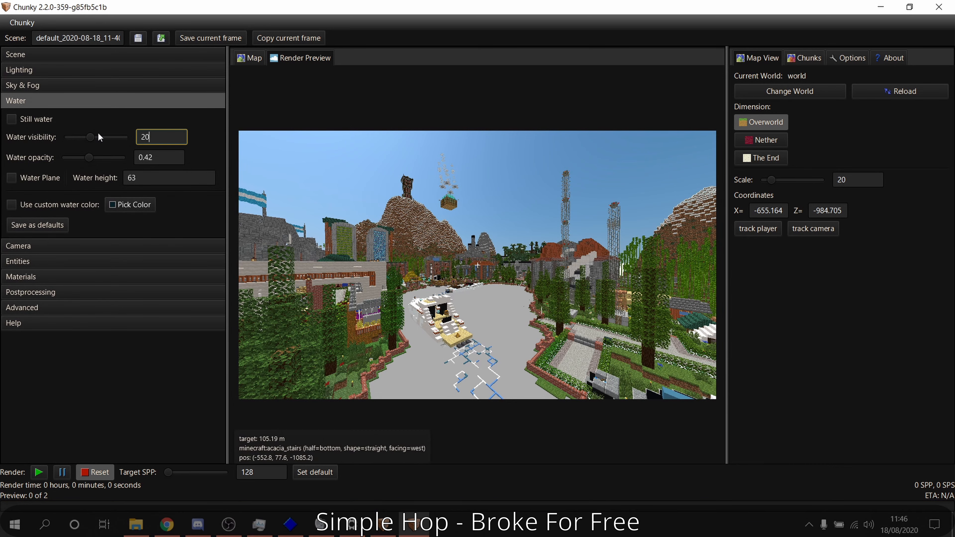
key(Tab)
text(0.2)
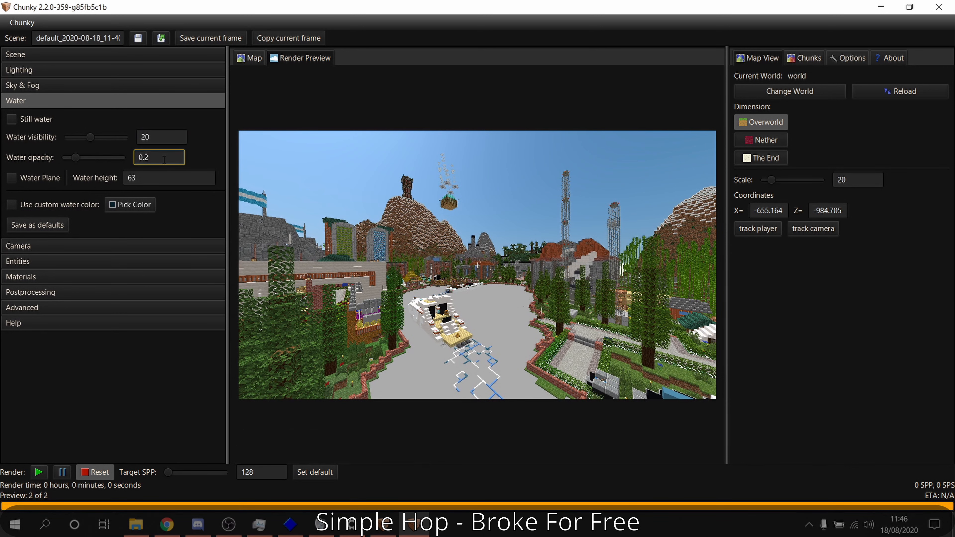
click(198, 151)
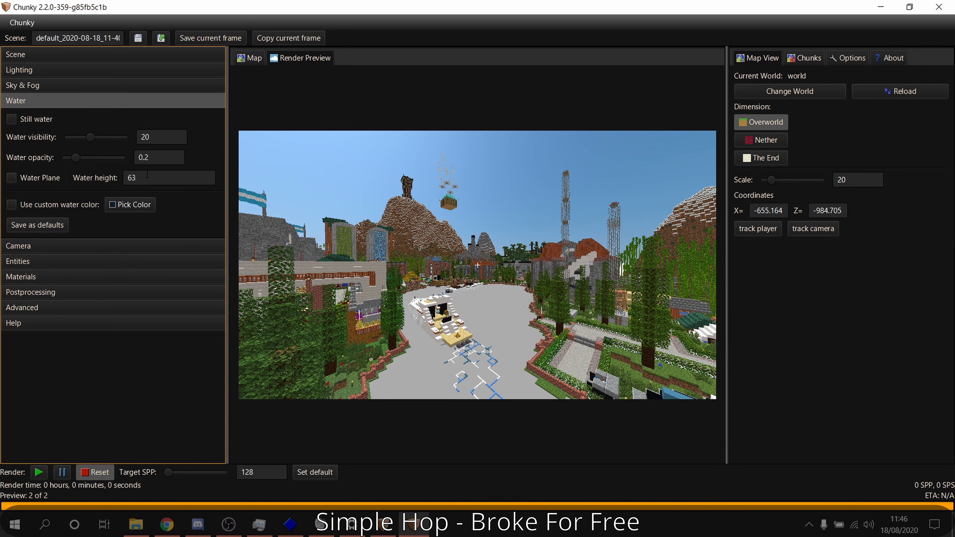
Enable a custom water color of dark teal #082129 and turn on still water
click(68, 202)
click(130, 205)
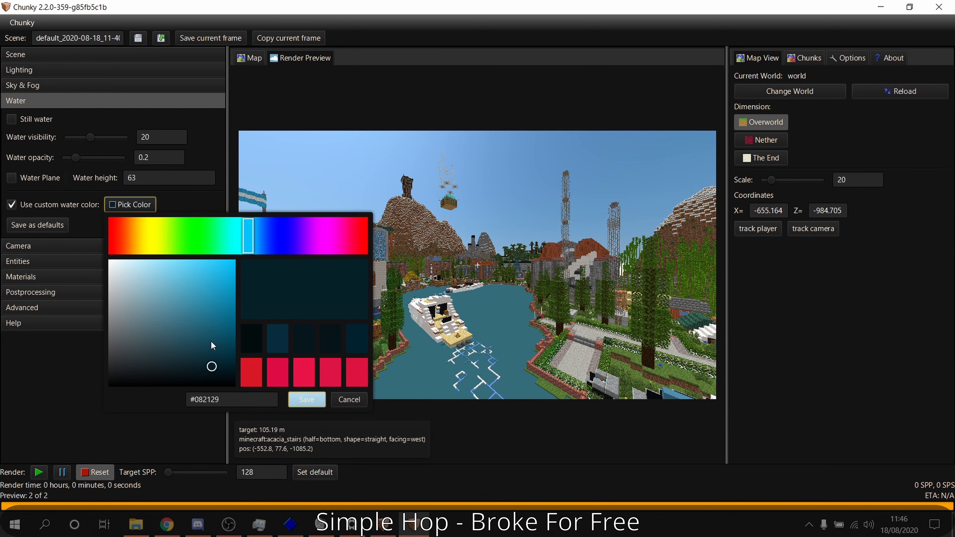
click(307, 399)
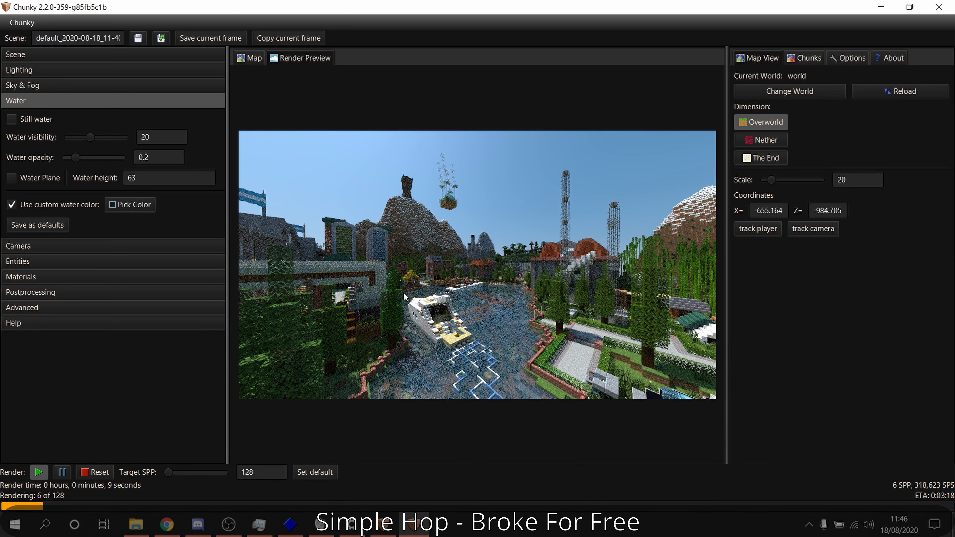
click(11, 119)
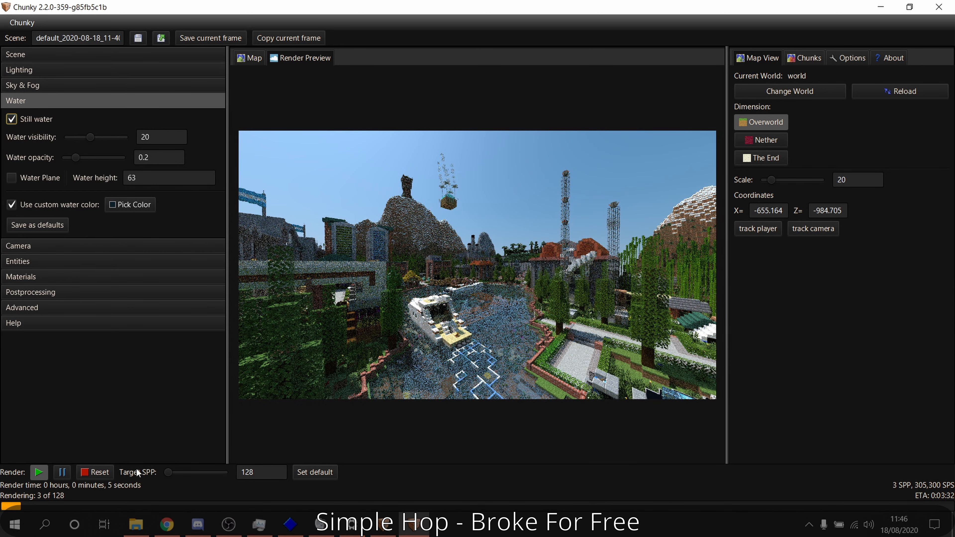
Set the sun altitude to 15 in the lighting settings
click(23, 70)
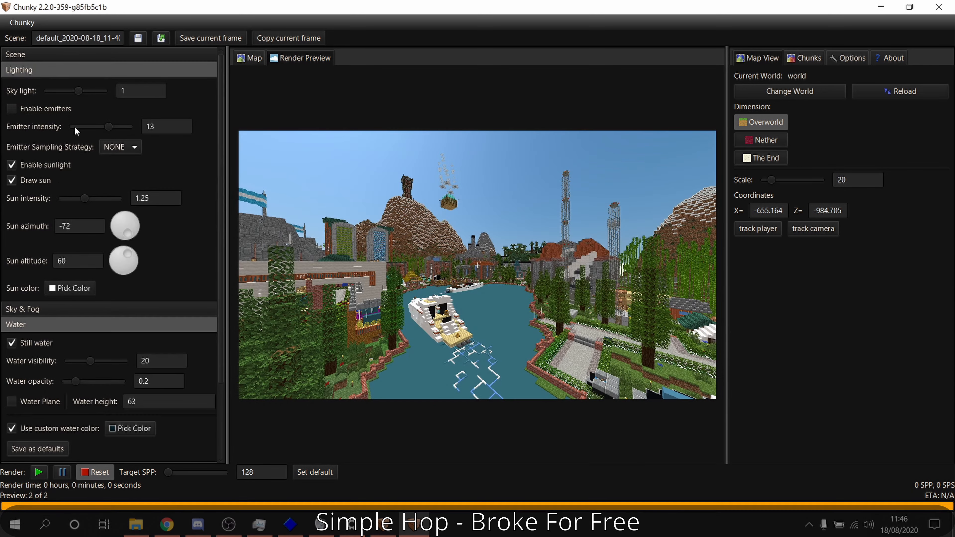
click(31, 320)
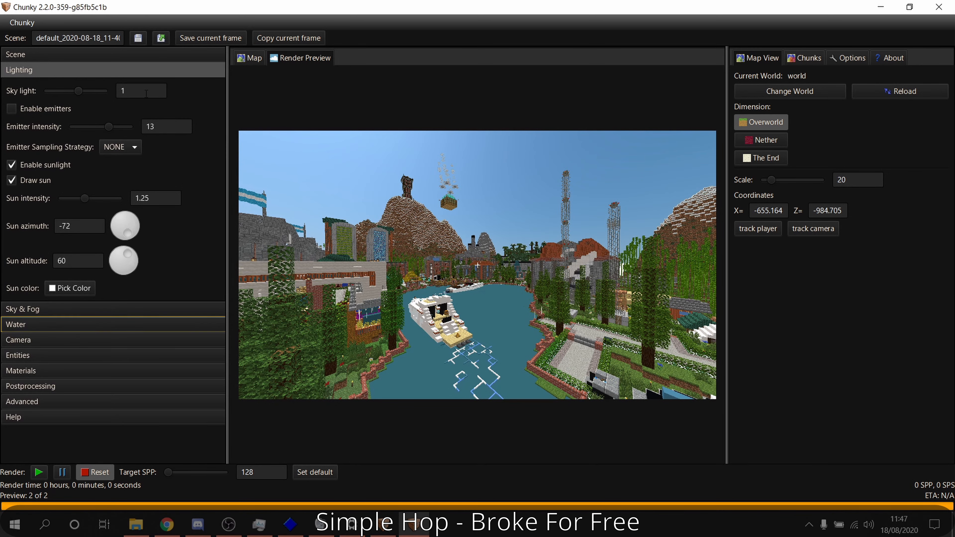
double_click(60, 260)
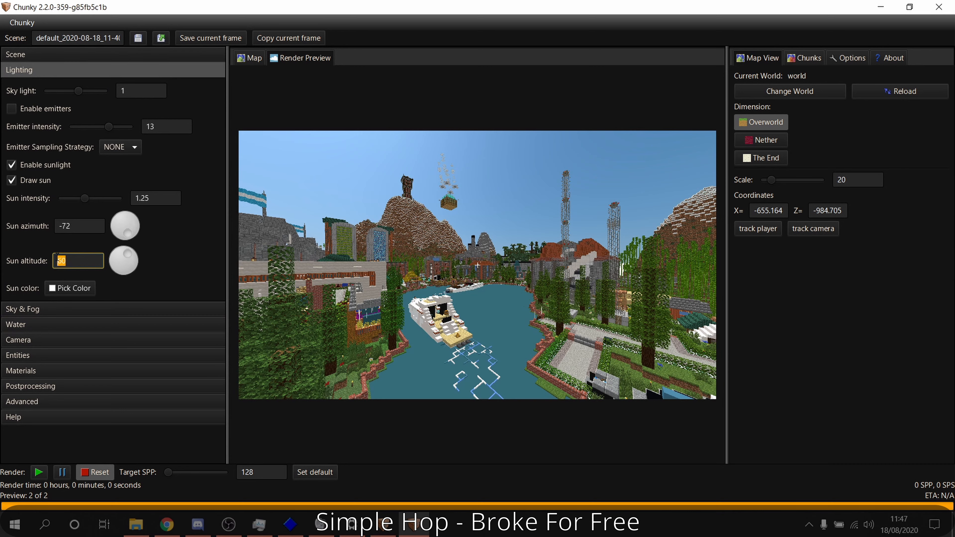
text(15)
Set the sky light to 0.3 and rotate the sun azimuth to about -81 so the sun sits inside the frame
drag(130, 91, 62, 79)
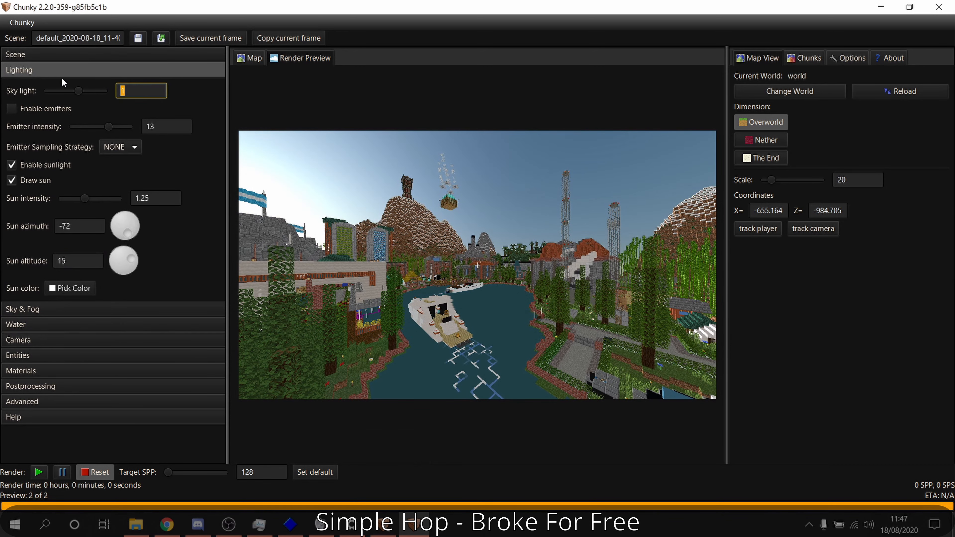
text(0.3)
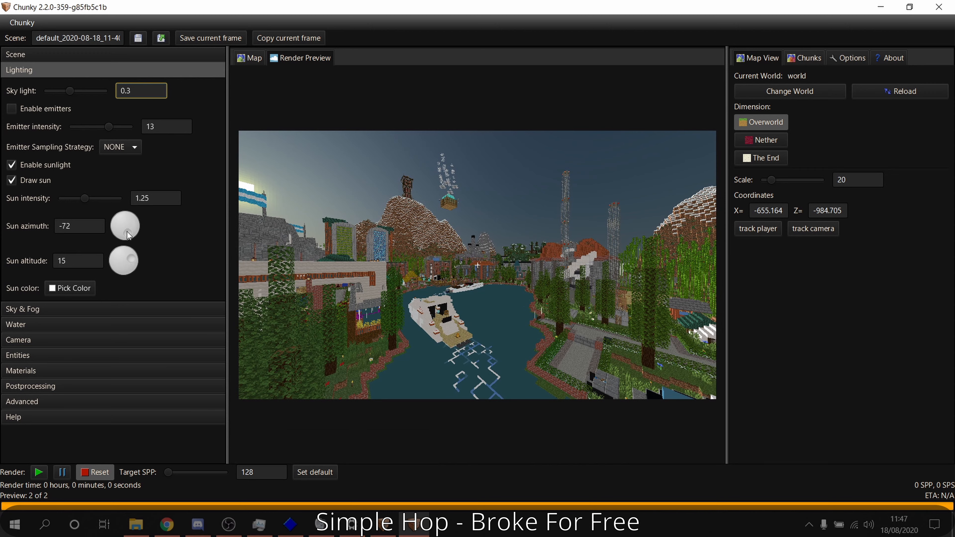
drag(127, 231, 128, 234)
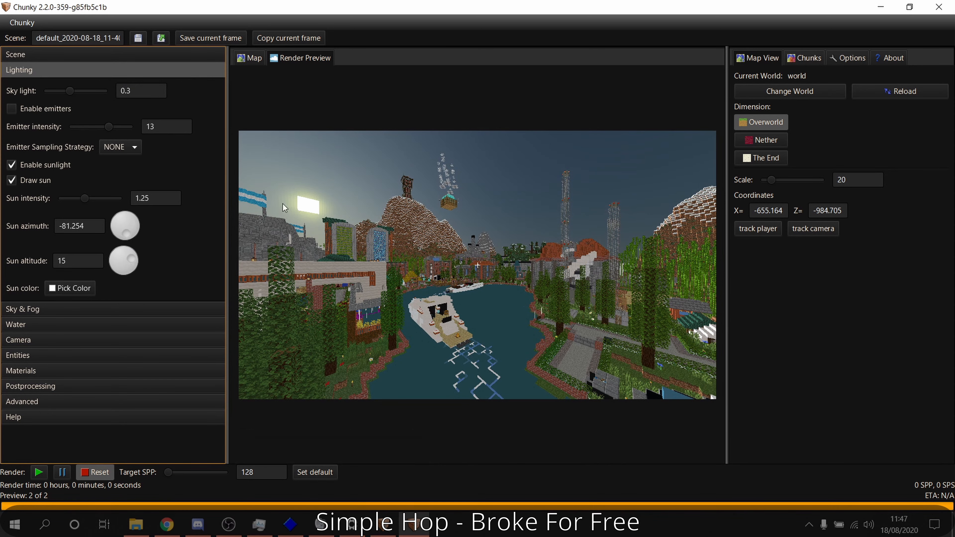
Set the sun color to a warm light orange, #FFD279
click(88, 295)
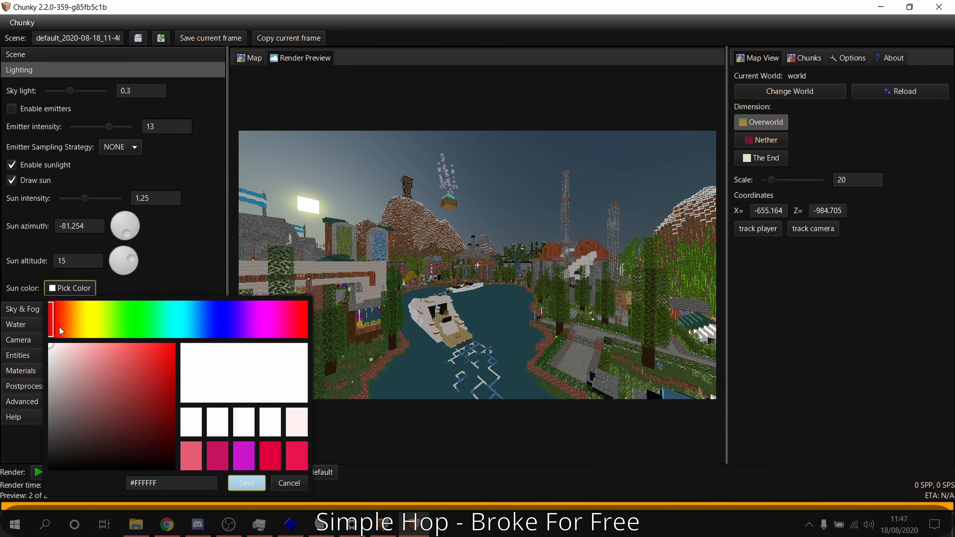
drag(56, 322, 116, 335)
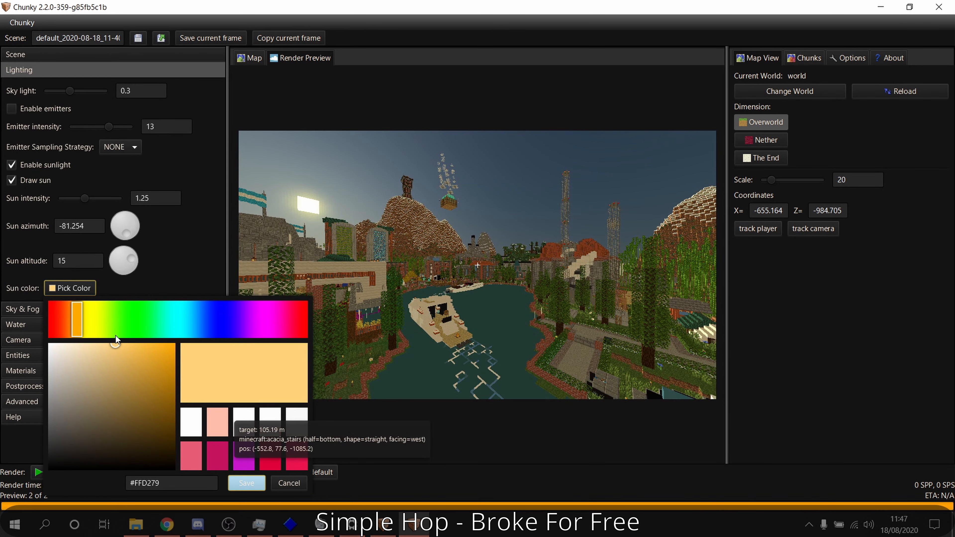
click(245, 484)
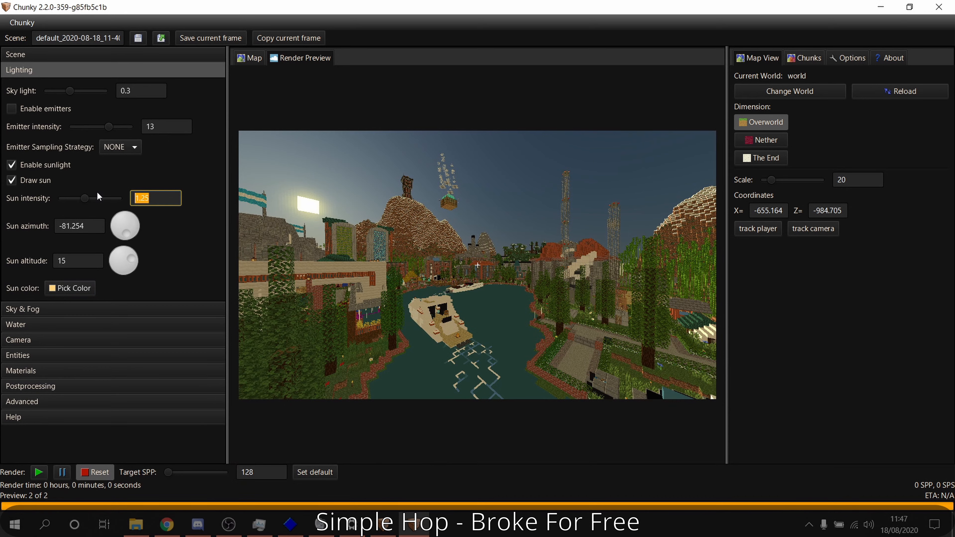
Set the sun intensity to 2 and start rendering the scene
text(2)
key(Return)
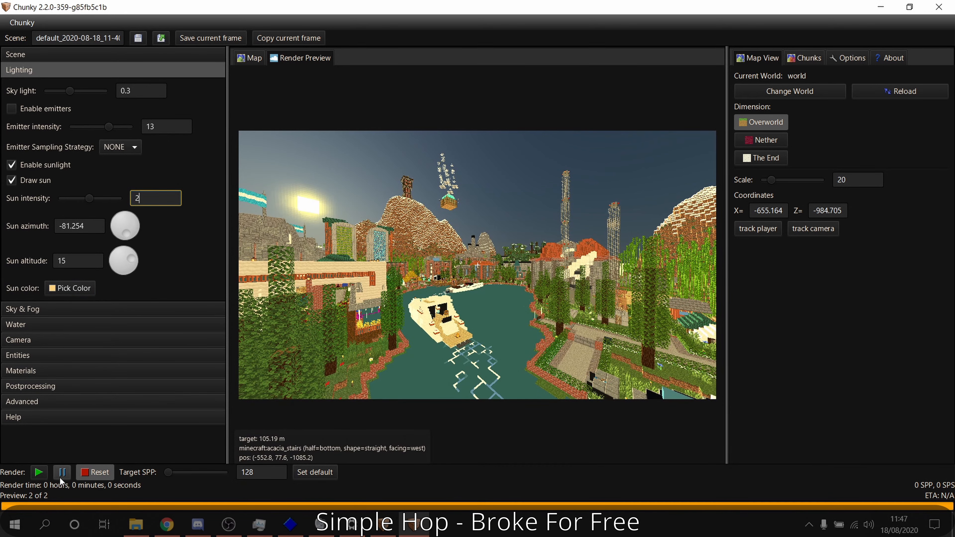
click(38, 472)
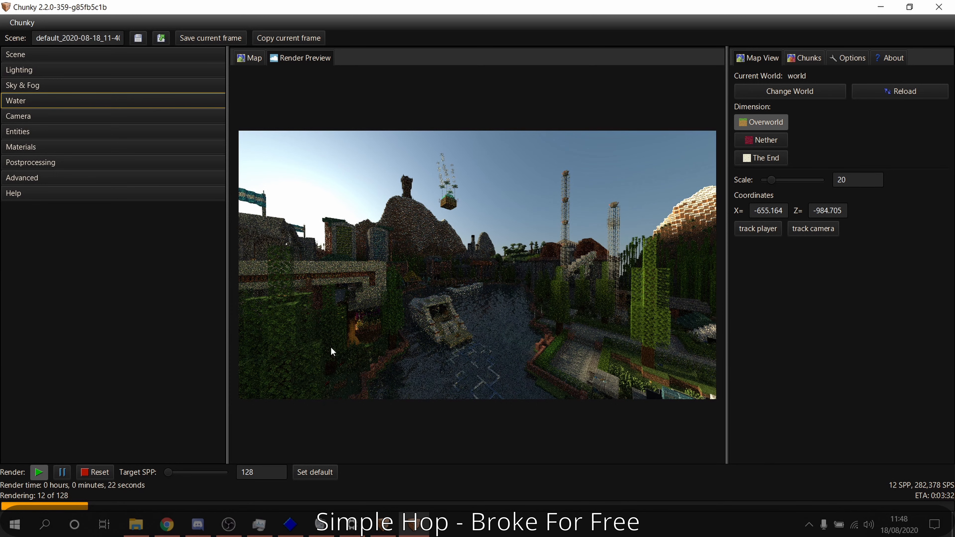
Set the sky light to 1 in the lighting settings while the render runs
click(86, 55)
click(61, 56)
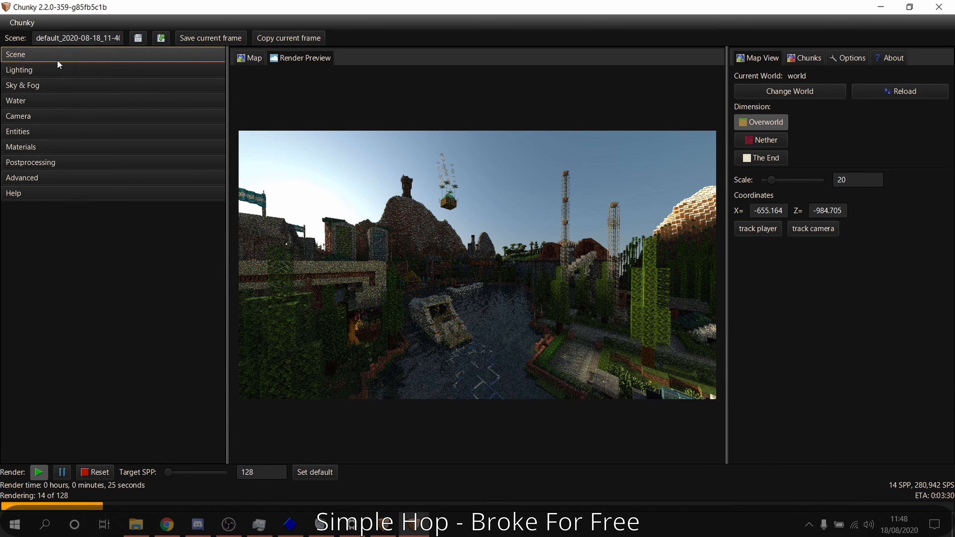
click(60, 68)
double_click(141, 91)
text(1)
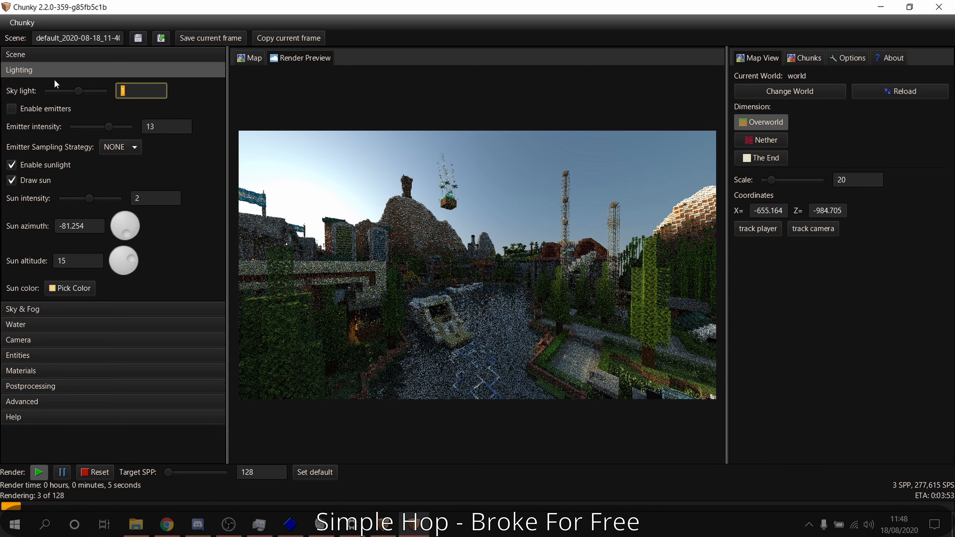
Set the sky light to 0.4 and close the lighting settings
text(0.4)
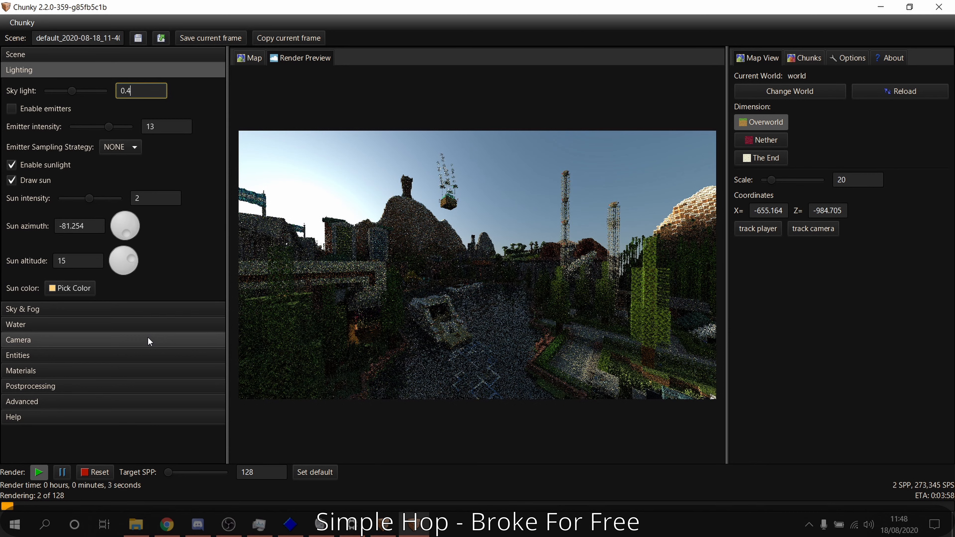
click(53, 70)
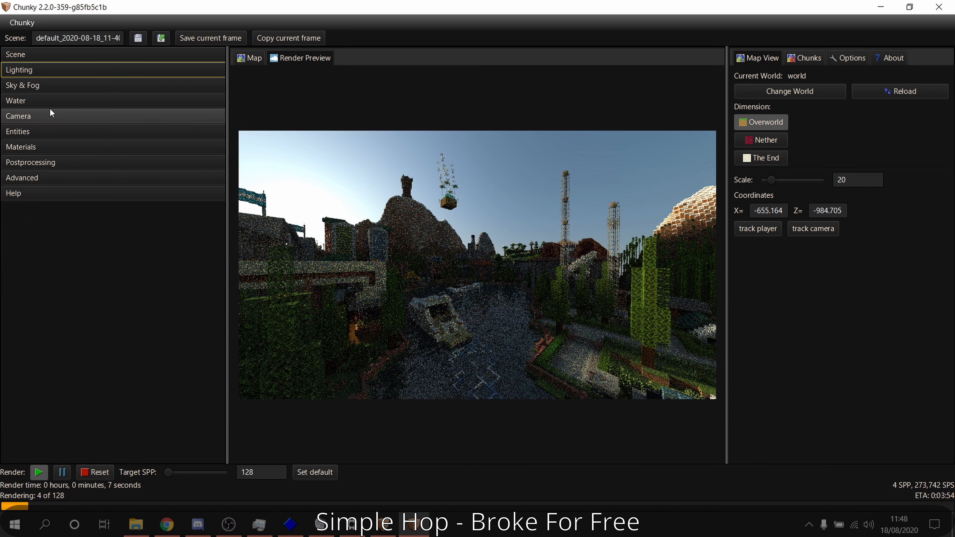
Set the postprocessing mode to Hable tonemapping and reset the render after checking the result
click(51, 159)
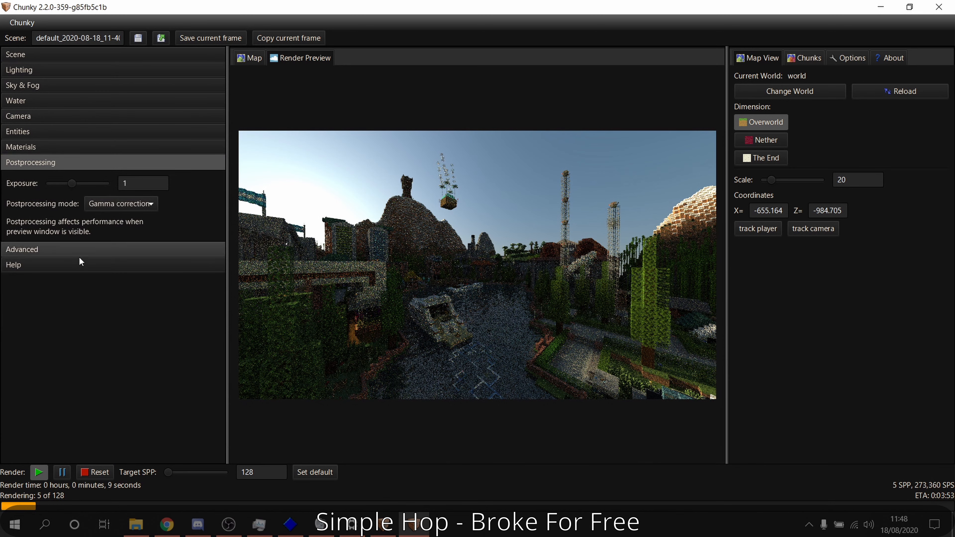
click(124, 202)
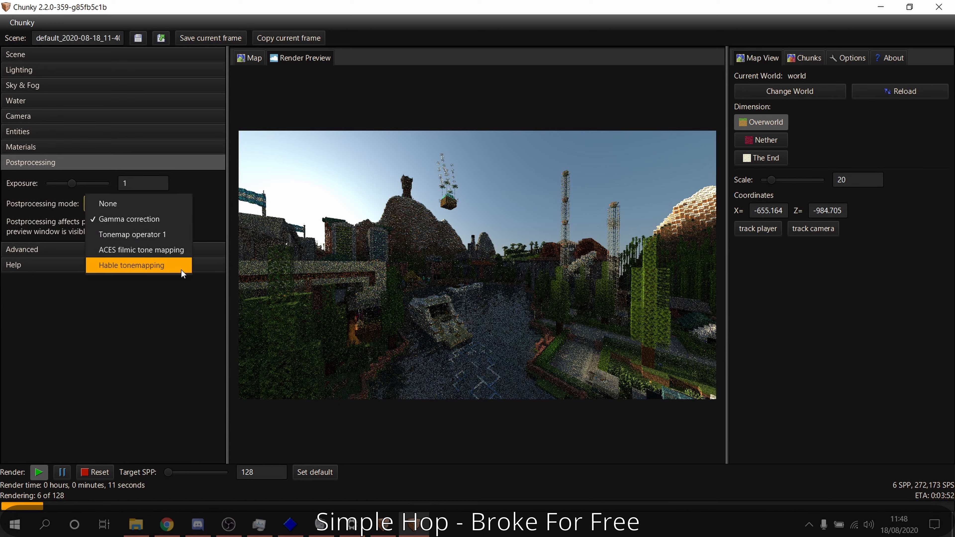
click(211, 407)
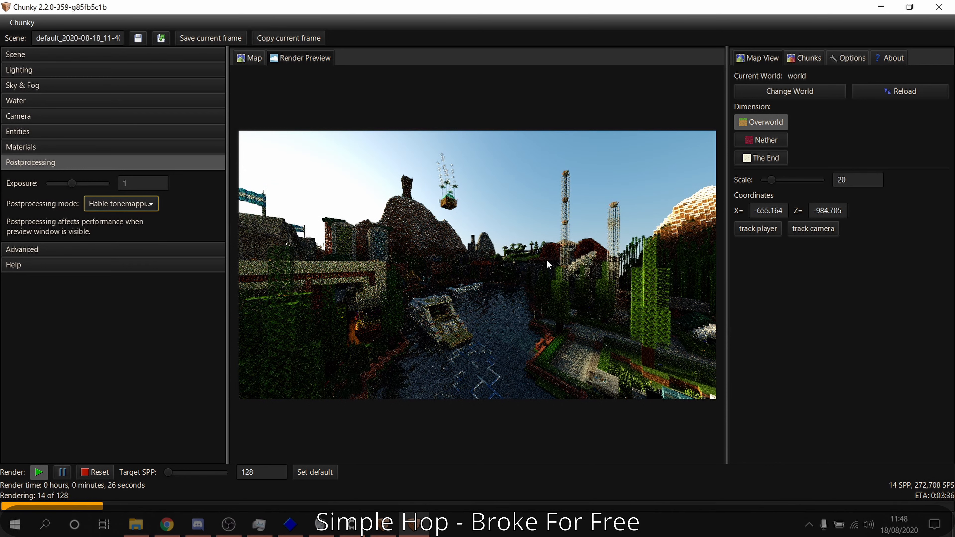
click(95, 472)
click(119, 161)
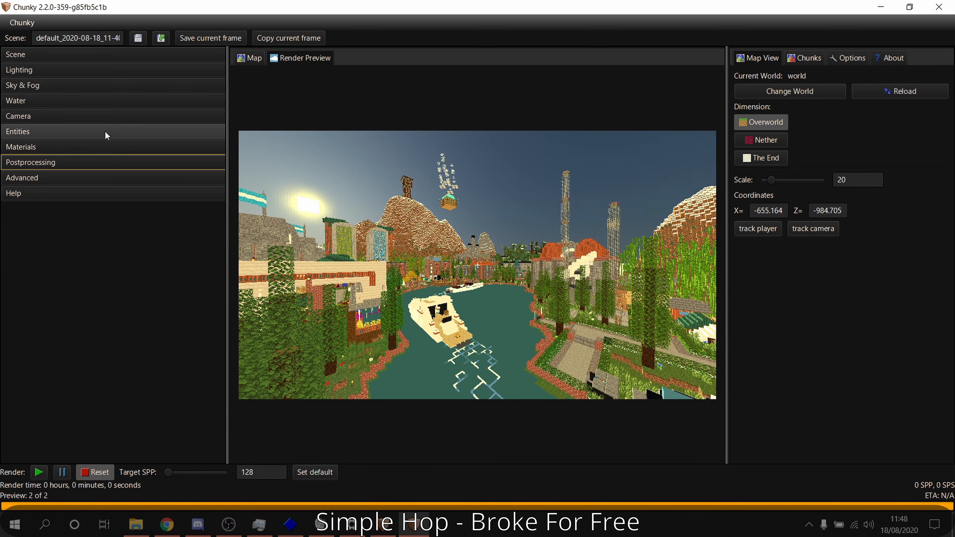
Set the fog density to 0.1 in the sky and fog settings
click(47, 85)
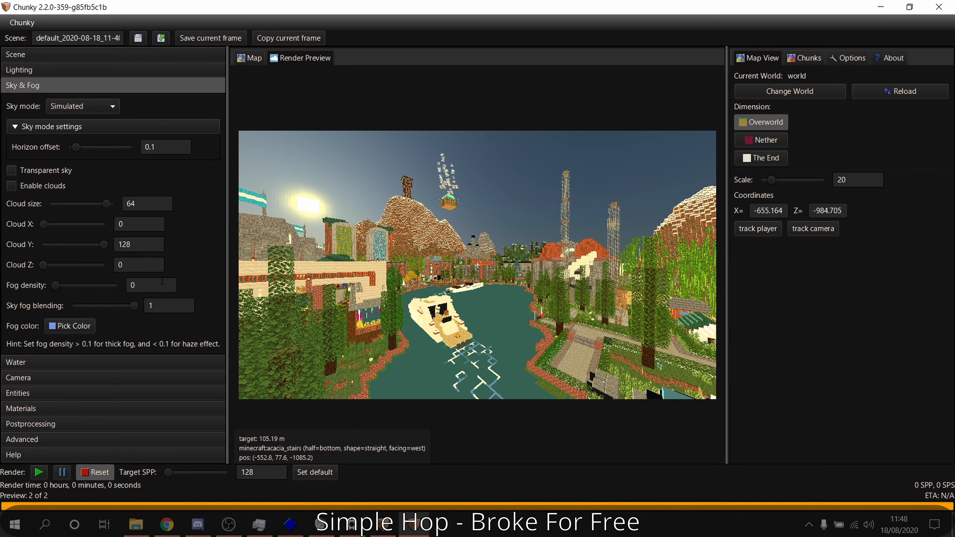
click(169, 285)
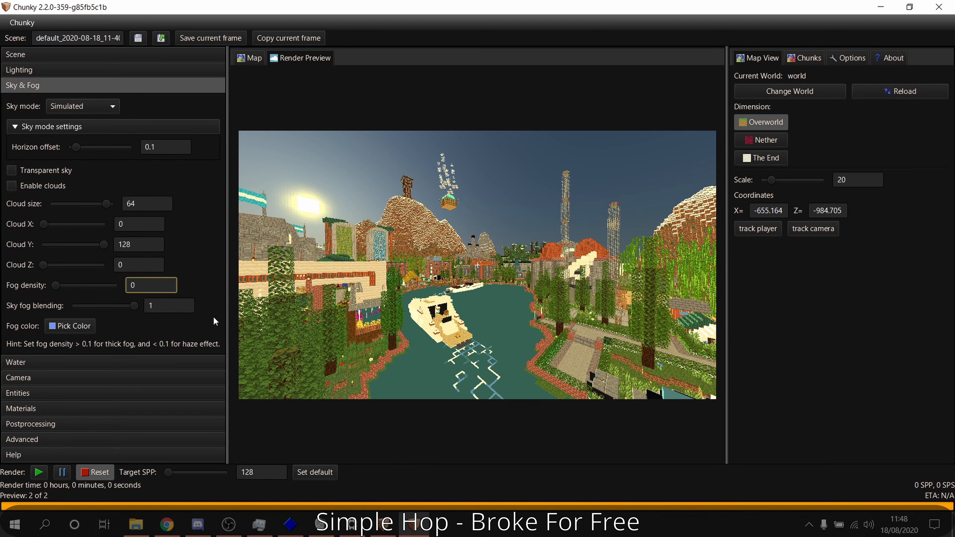
text(.01)
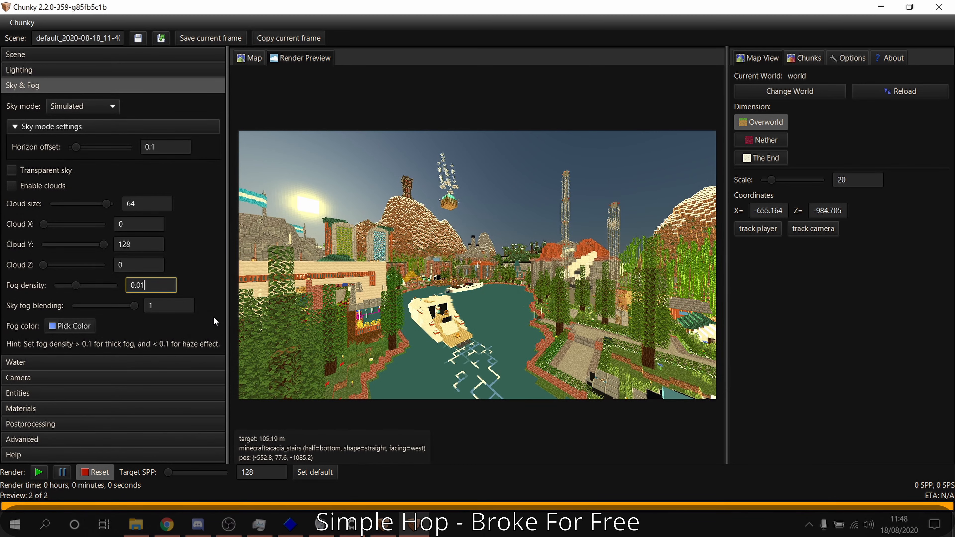
key(BackSpace)
key(BackSpace)
text(1)
Set the fog color to a muted tan, #AE8D4B
click(70, 326)
mouse_move(135, 338)
mouse_down()
mouse_move(90, 334)
mouse_move(77, 344)
mouse_up()
drag(111, 383, 121, 398)
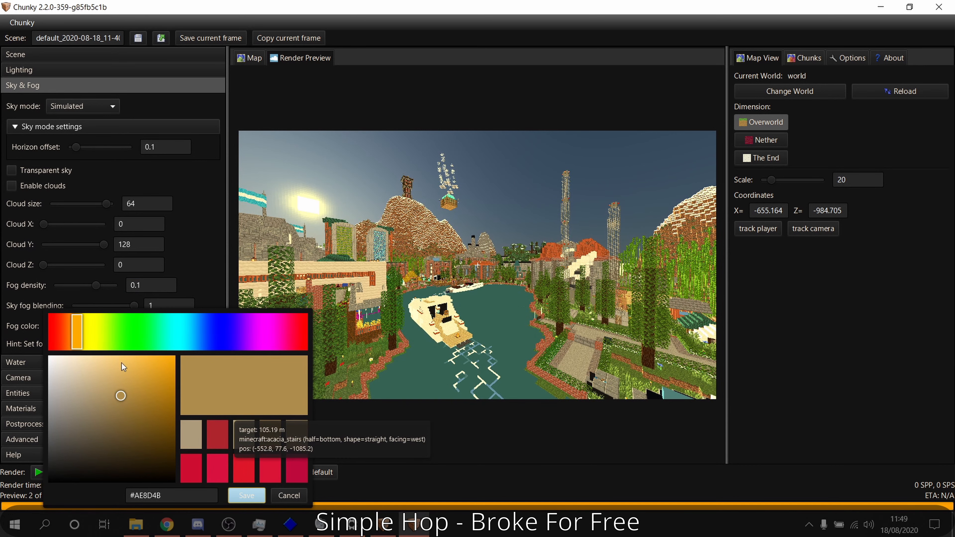
click(236, 494)
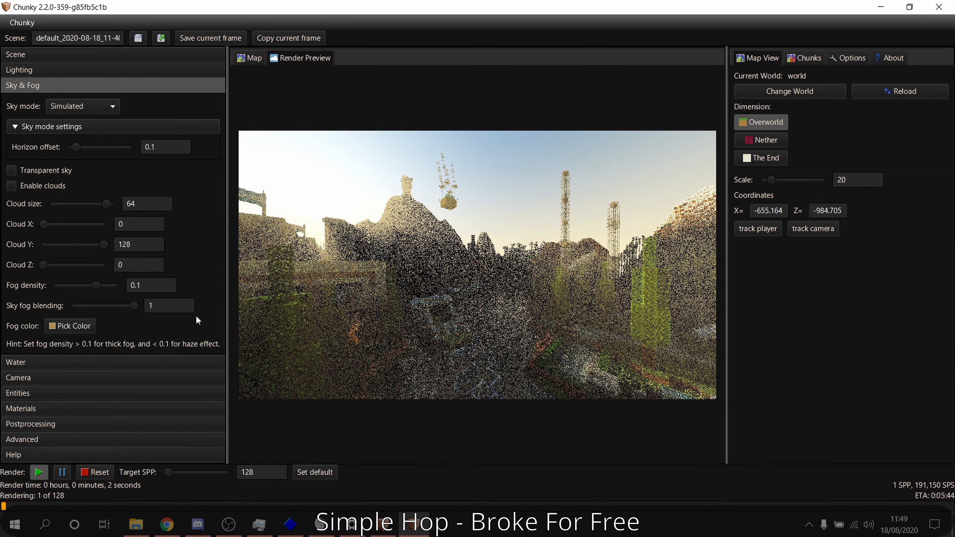
Adjust the fog color to a warmer golden brown, #BA8F37, while checking it in the running render
click(78, 327)
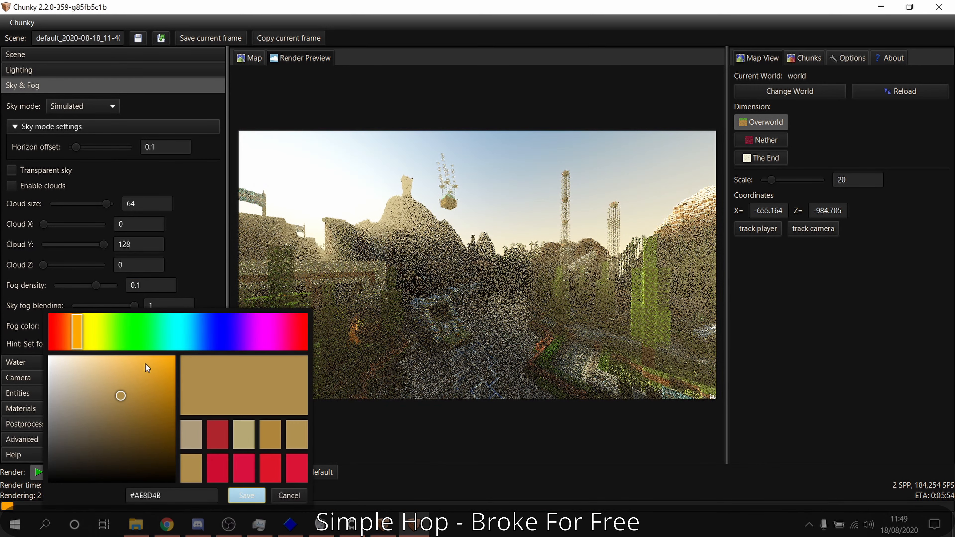
drag(146, 363, 153, 357)
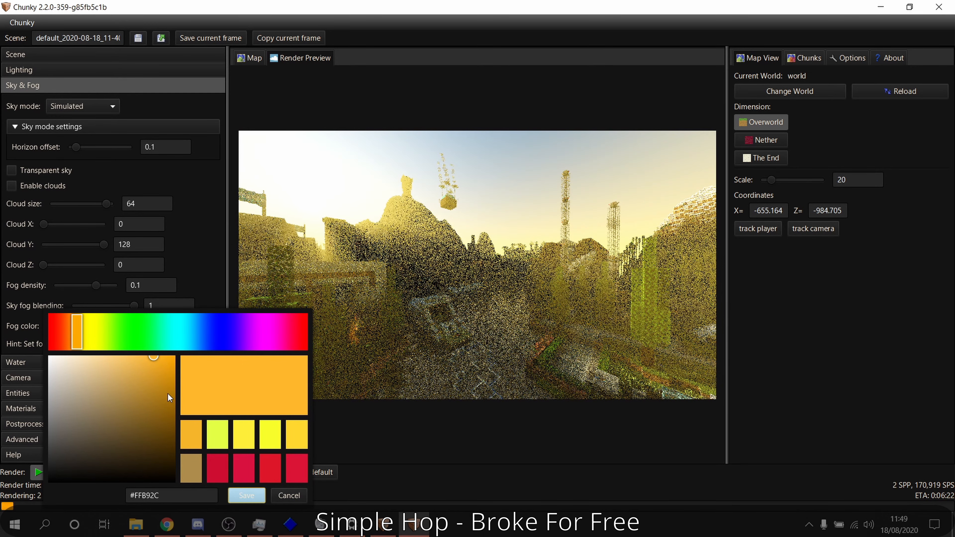
click(131, 381)
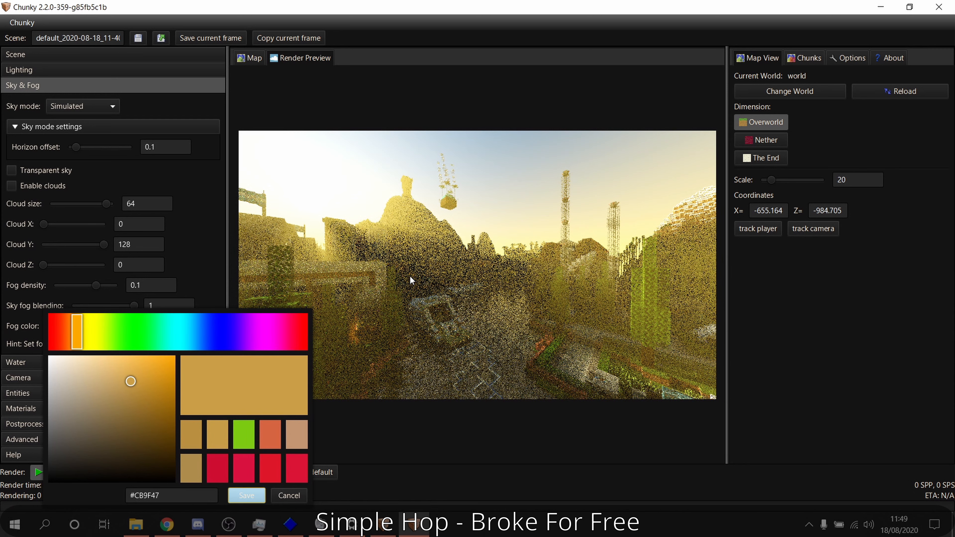
click(137, 390)
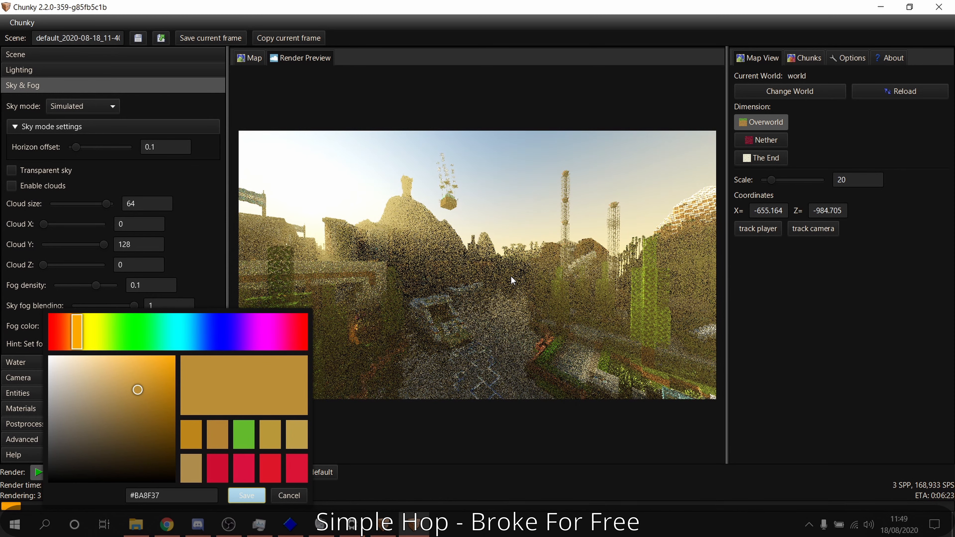
click(247, 495)
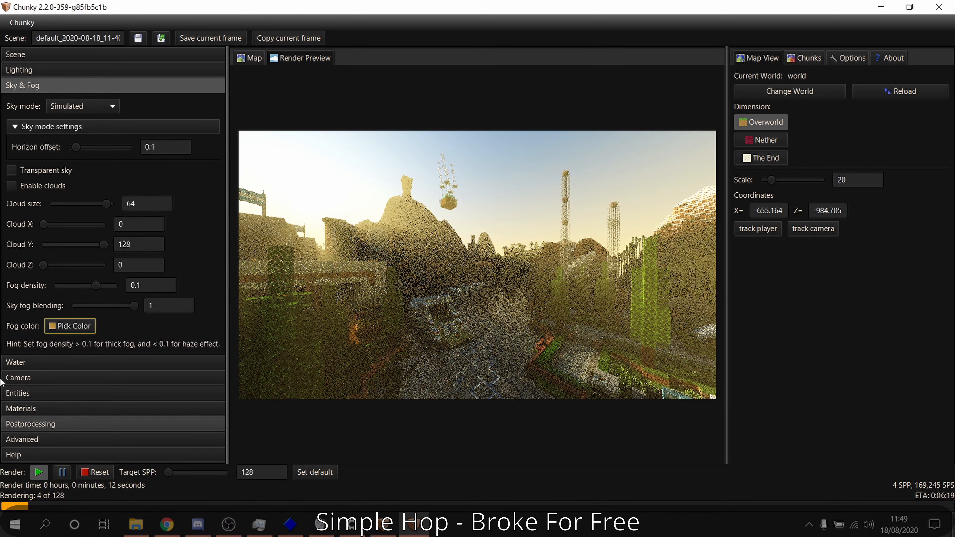
right_click(659, 217)
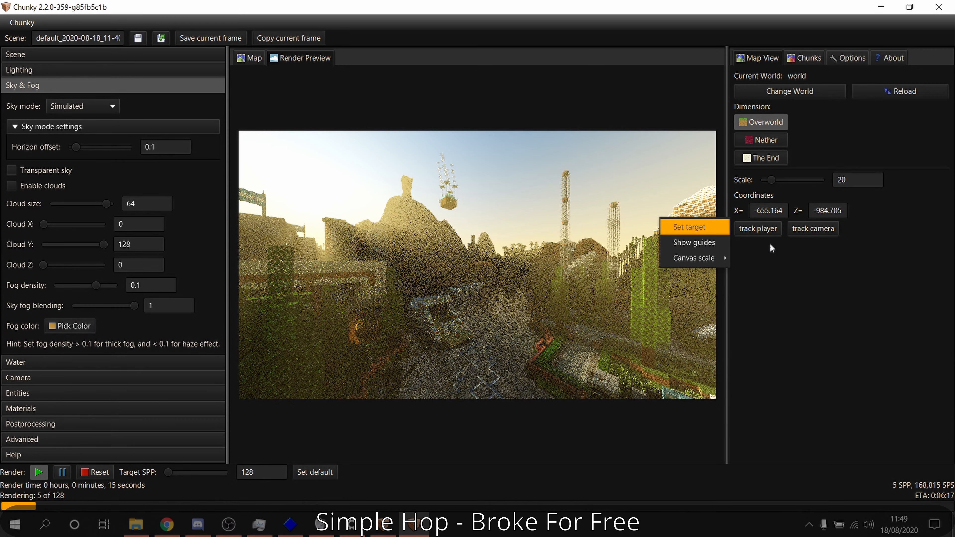
click(770, 243)
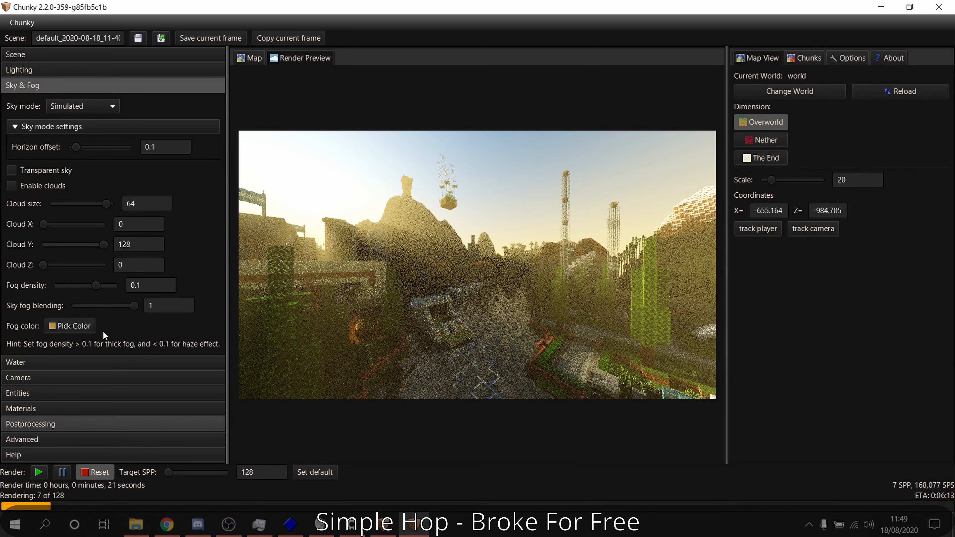
Set the sky fog blending to 0.5 and start rendering the scene
click(111, 107)
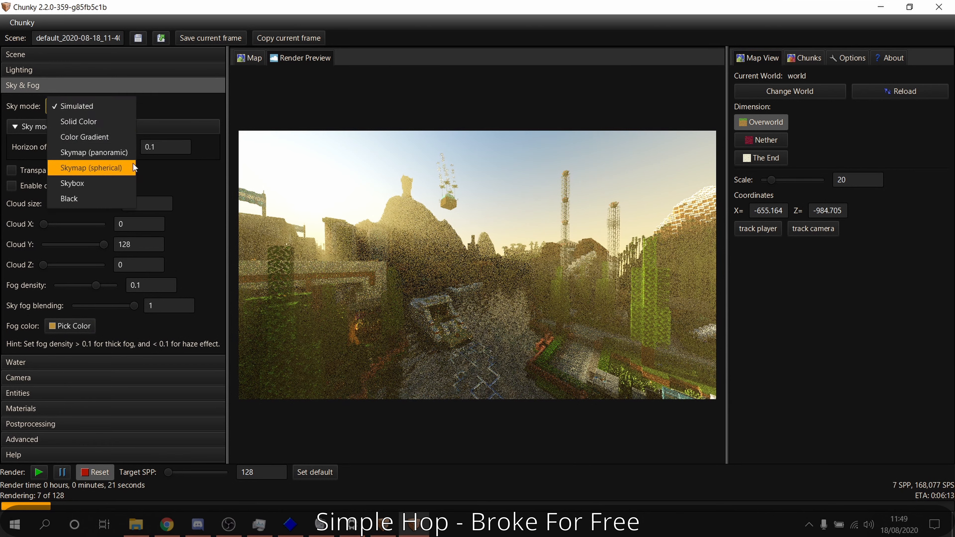
drag(170, 309, 112, 303)
text(0.5)
key(Return)
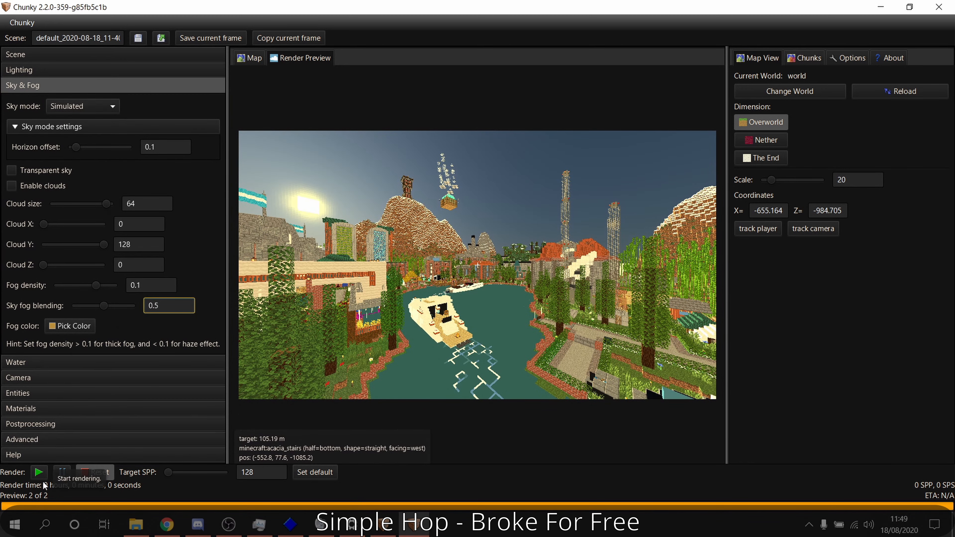
click(39, 473)
Set the sky fog blending to 0.3, then reset and restart the render
click(156, 305)
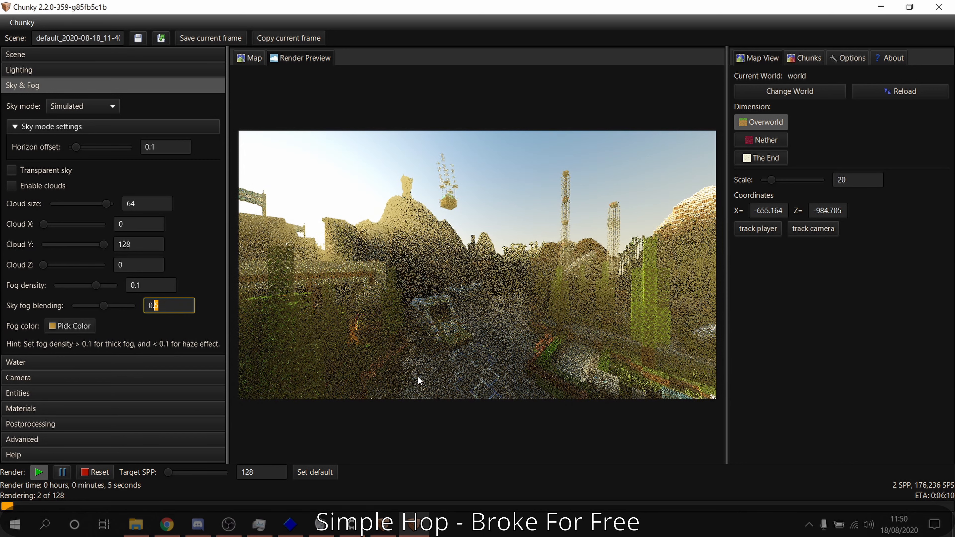
text(3)
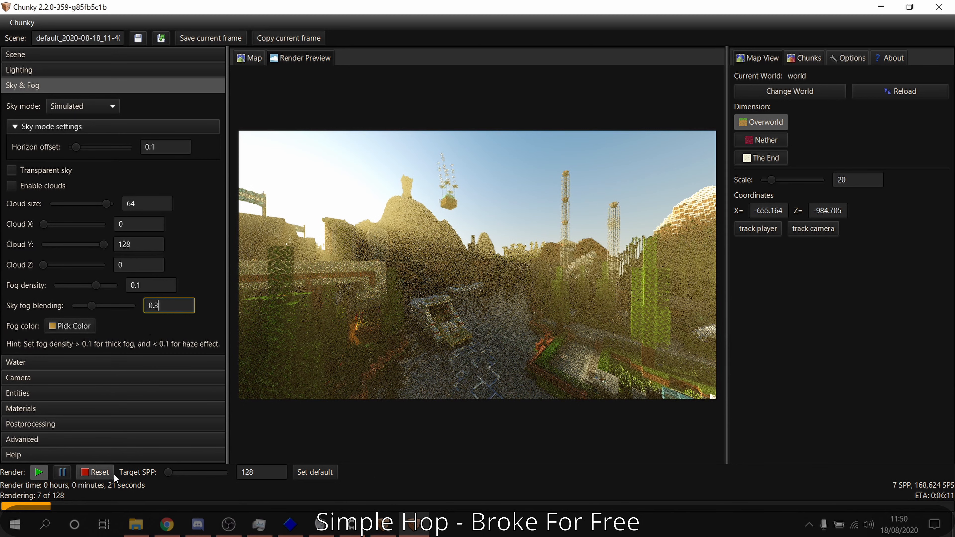
click(97, 473)
click(95, 472)
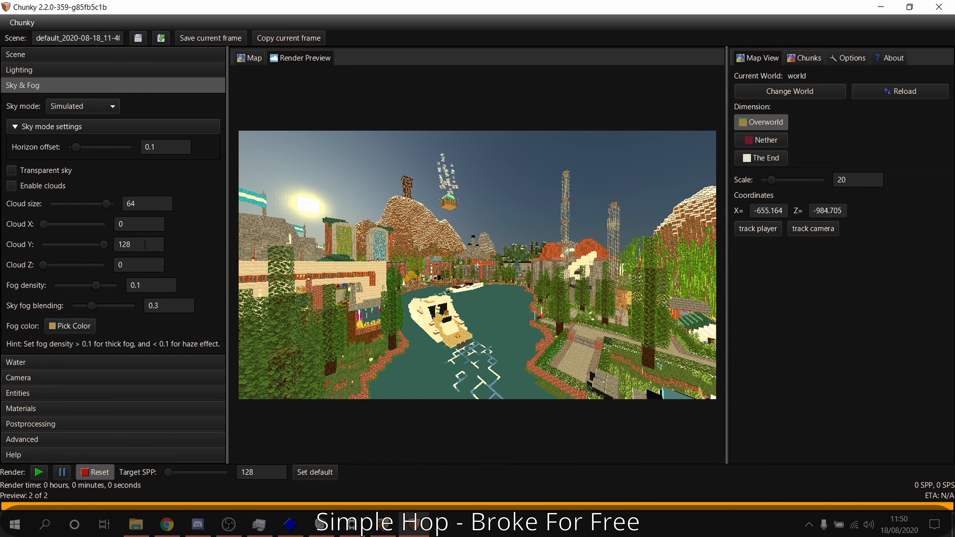
key(space)
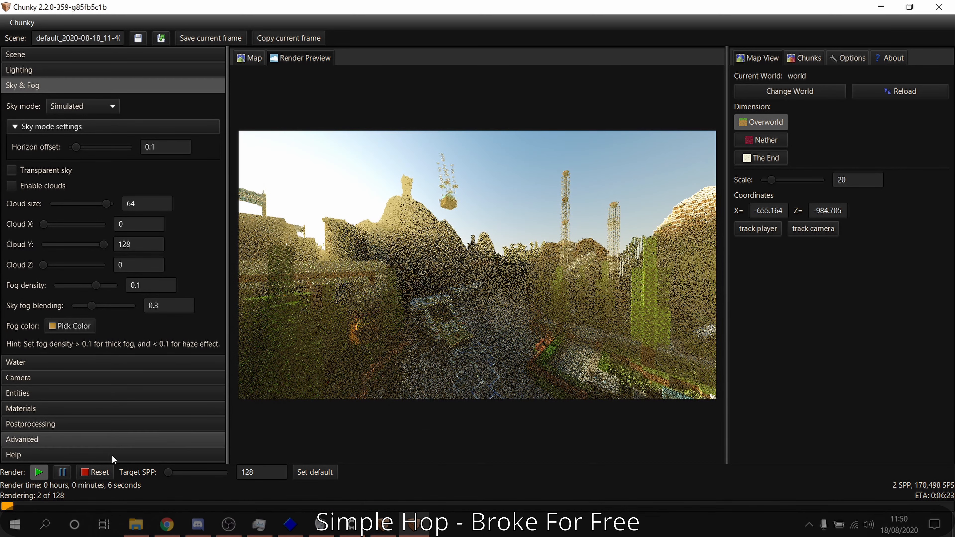
Enable clouds with a cloud size of 32 and a Cloud Y of 256, and start rendering
click(43, 187)
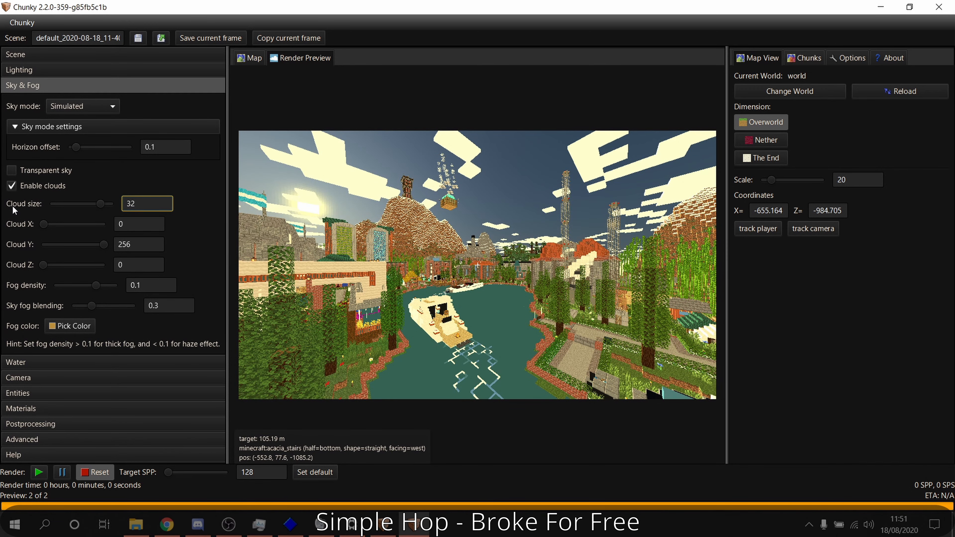
click(41, 472)
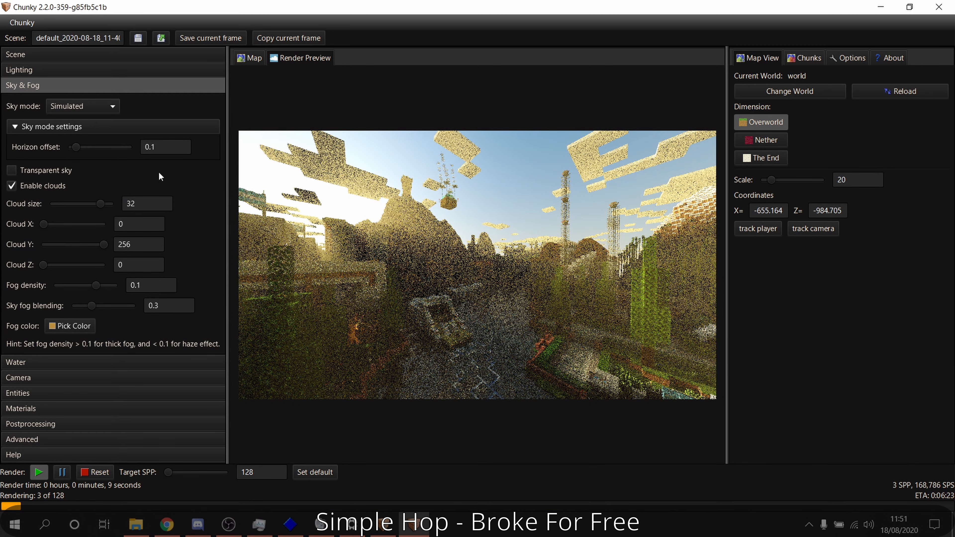
Try a Cloud X offset of about 60 and return it to 0
drag(44, 224, 80, 225)
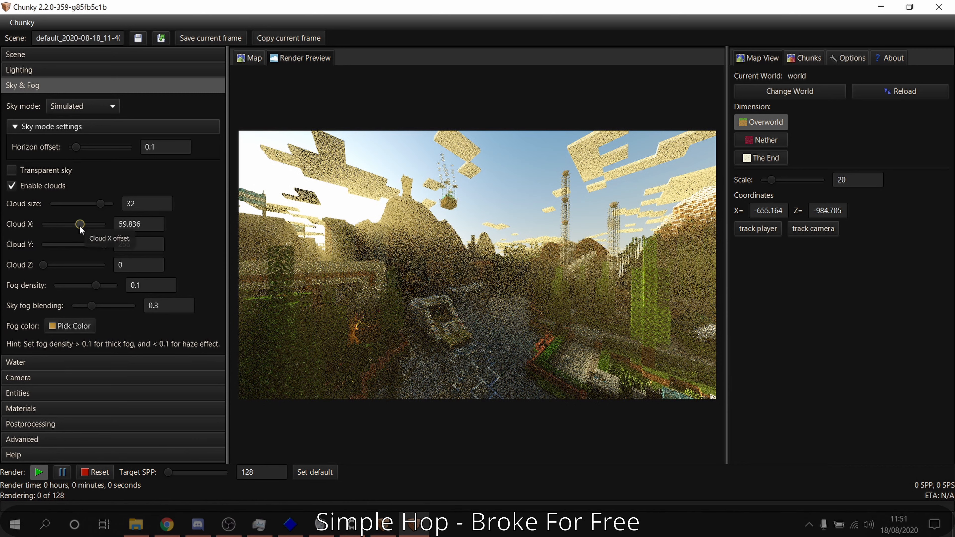
drag(80, 225, 41, 224)
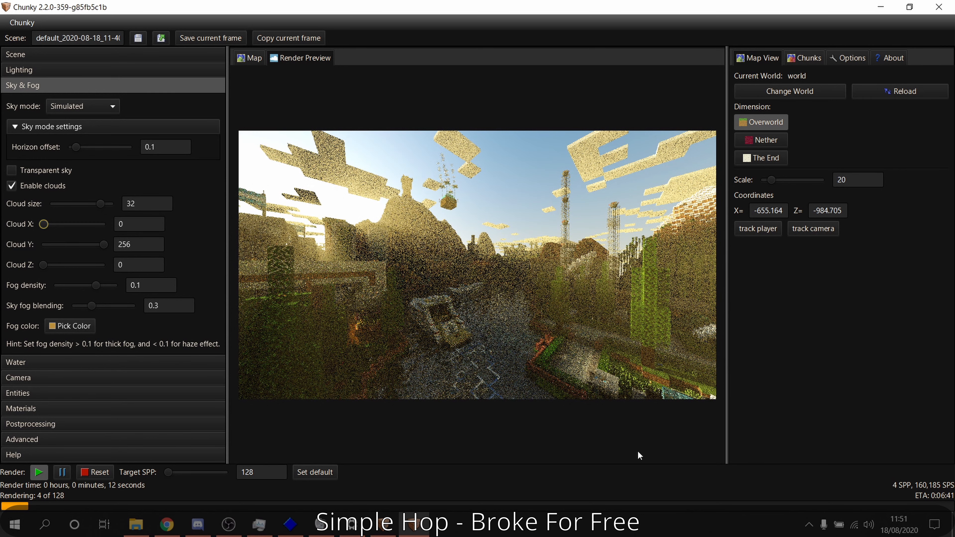
Reset the render and move camera 2 forward for a closer view of the boat on the water
click(93, 473)
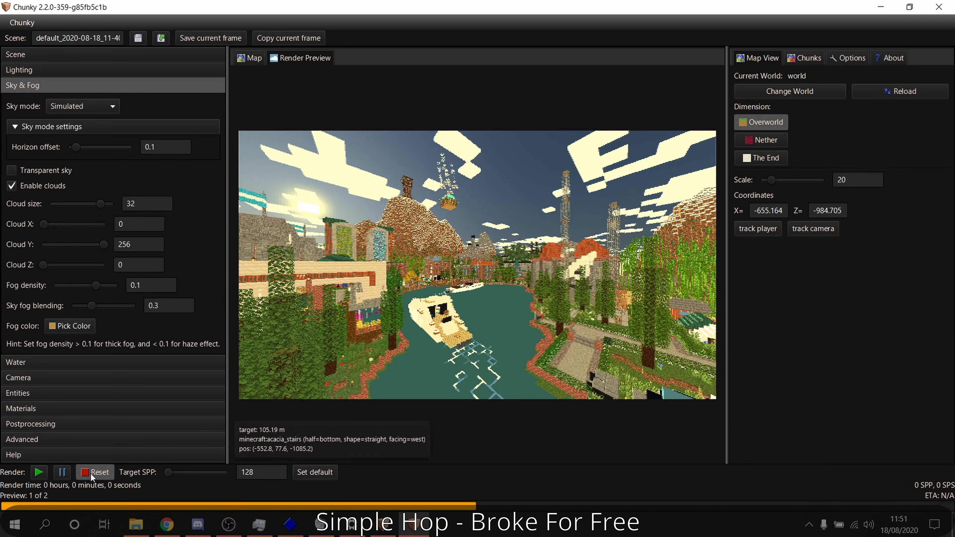
click(11, 86)
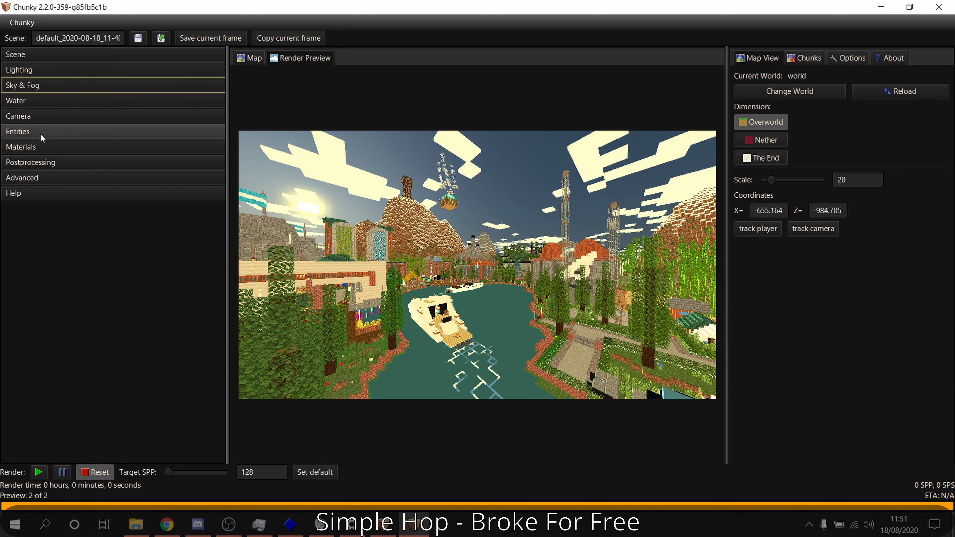
click(18, 117)
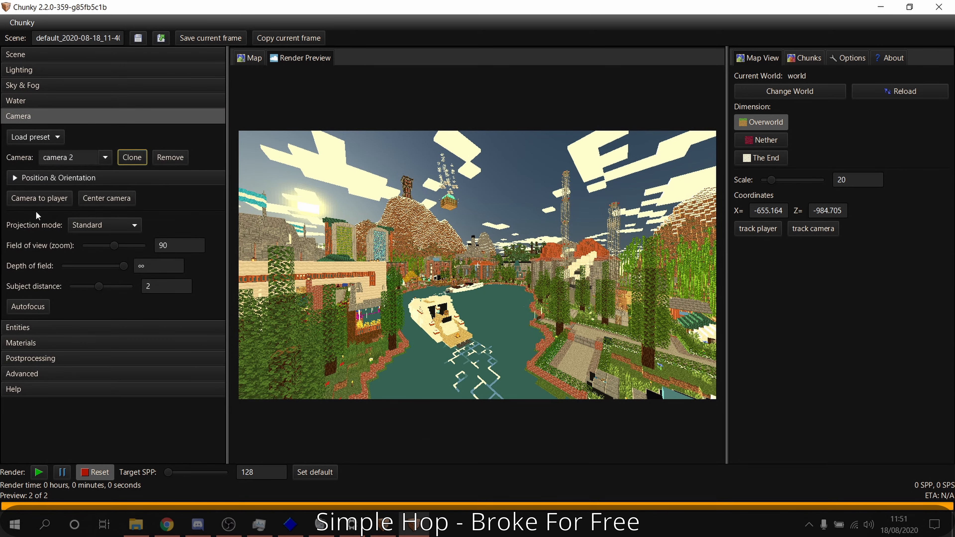
mouse_move(533, 278)
mouse_down()
mouse_move(446, 304)
mouse_move(510, 294)
mouse_up()
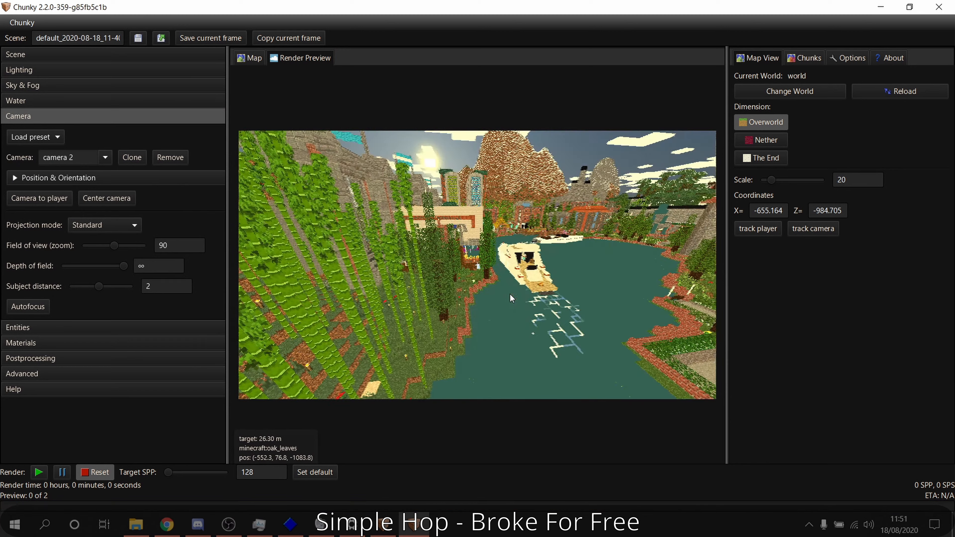
key(w)
key(w)
key(w)
Switch to the camera 1 view and back to camera 2 to compare the two viewpoints
click(105, 157)
click(68, 172)
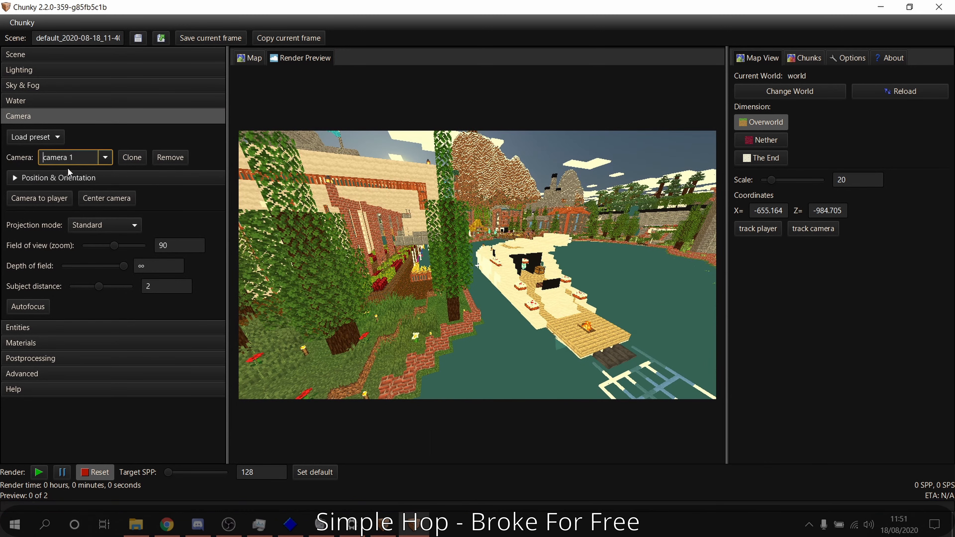
click(102, 158)
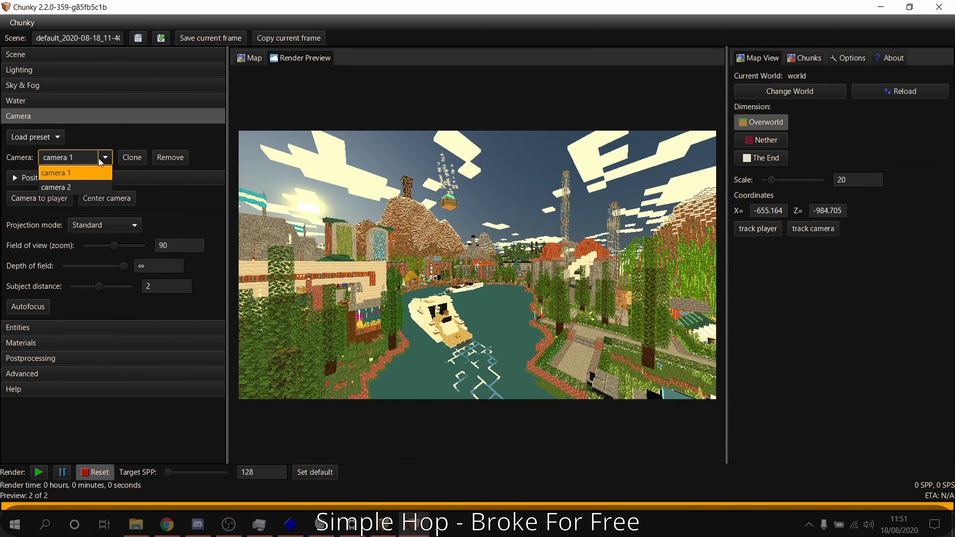
click(77, 186)
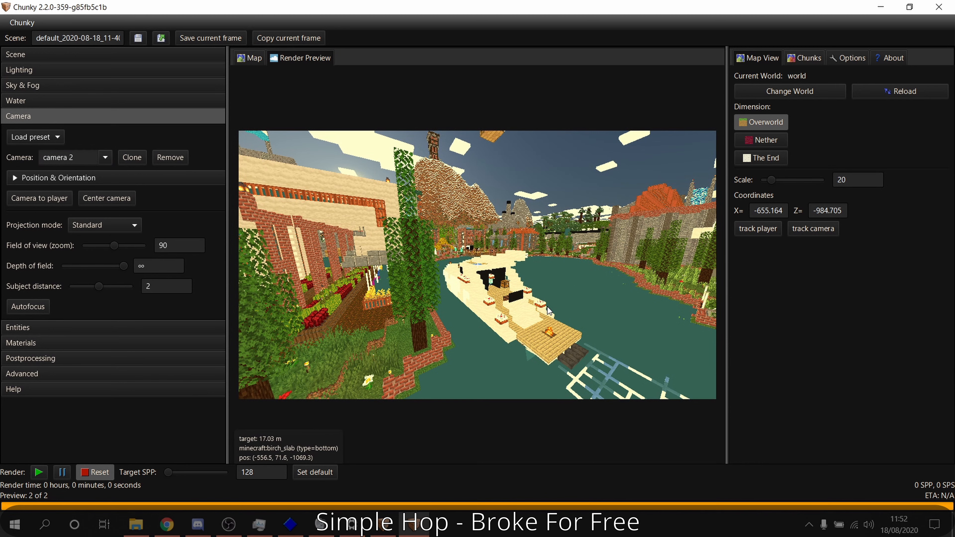
Fly camera 2 forward and aim it at the quartz deck of the boat for a close view
key(w)
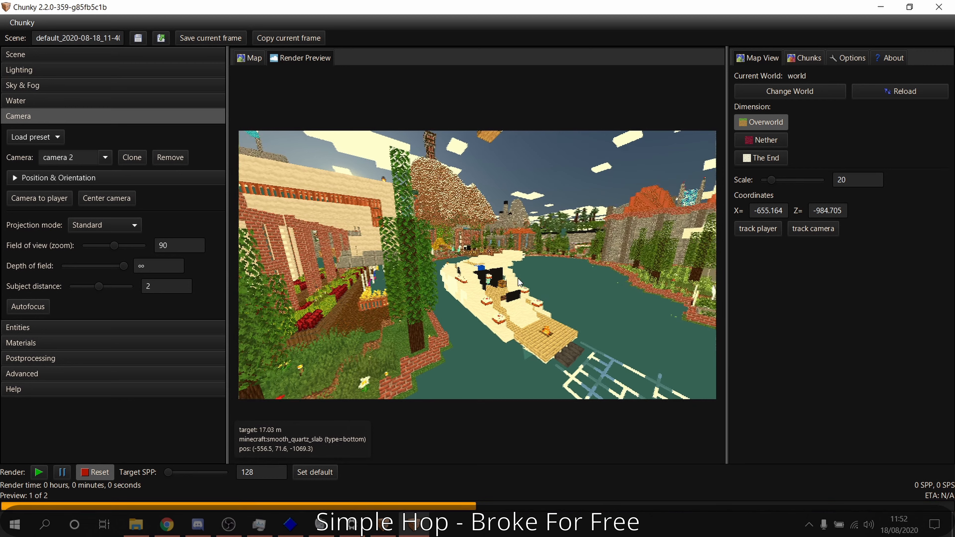
key(w)
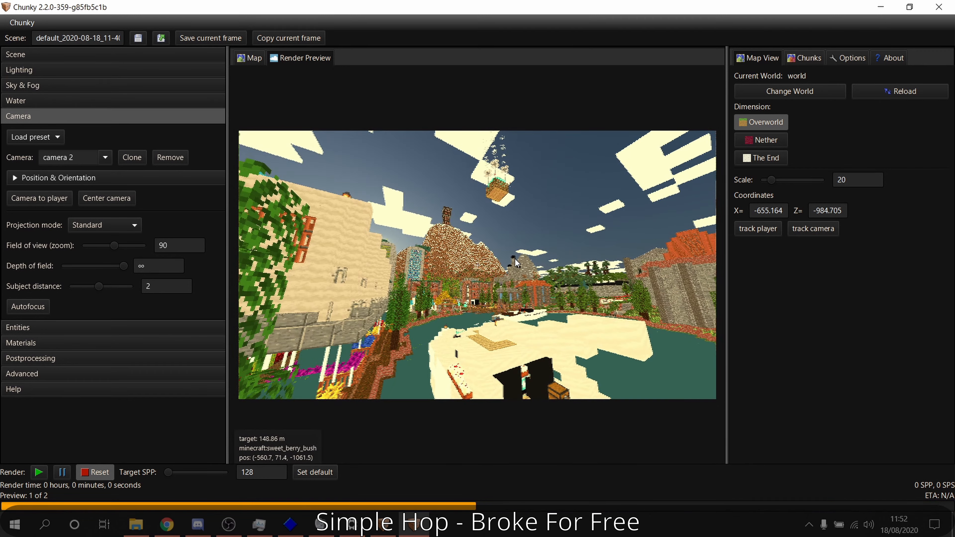
key(w)
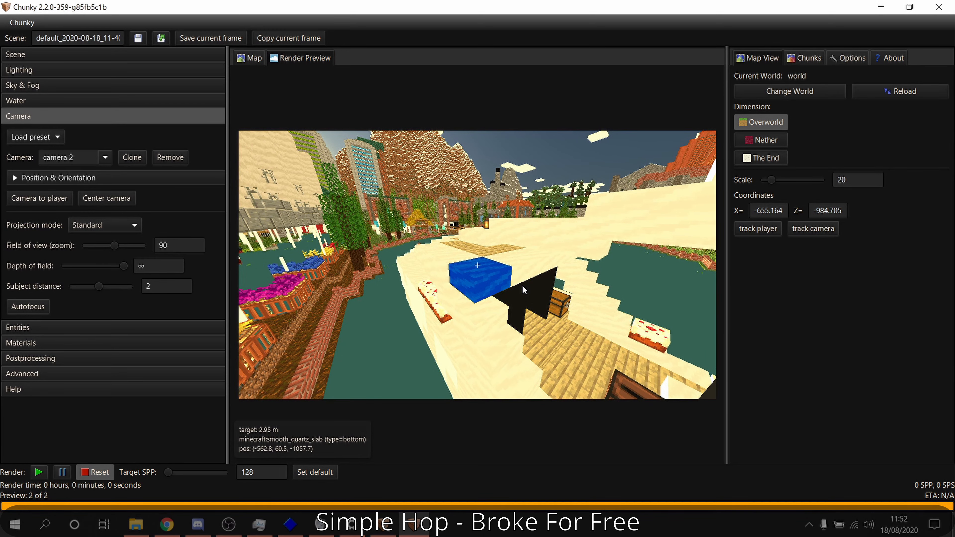
drag(496, 274, 482, 301)
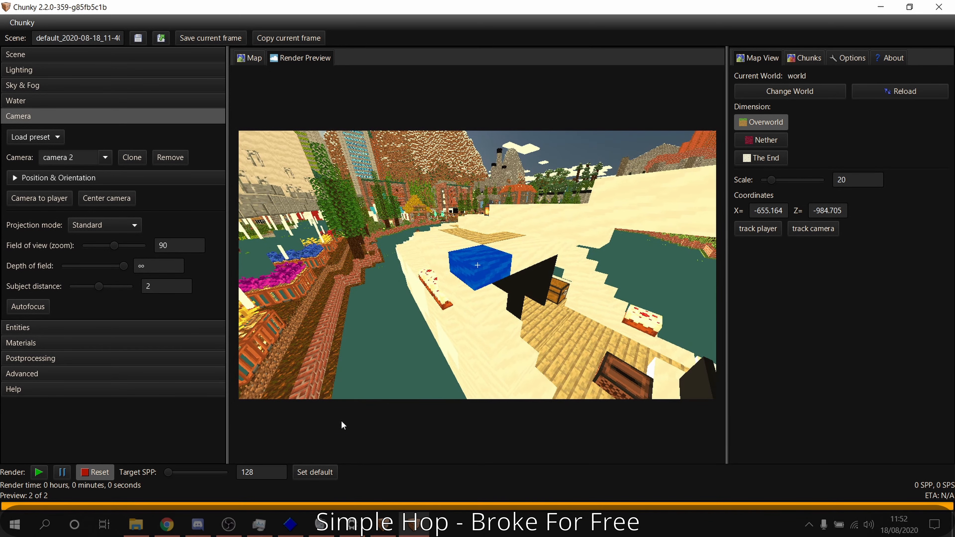
Filter the material list by "smooth" to find the quartz materials of the boat
click(24, 116)
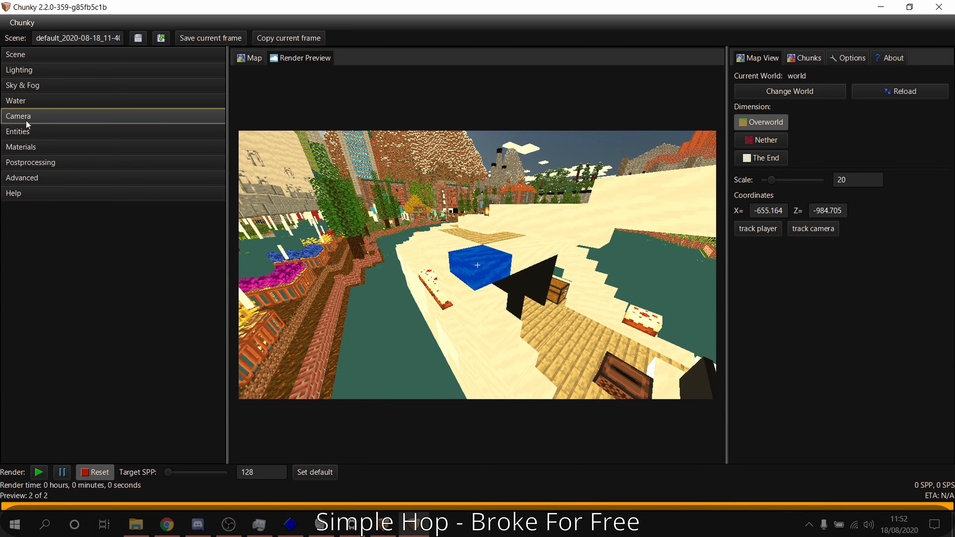
click(46, 149)
click(93, 167)
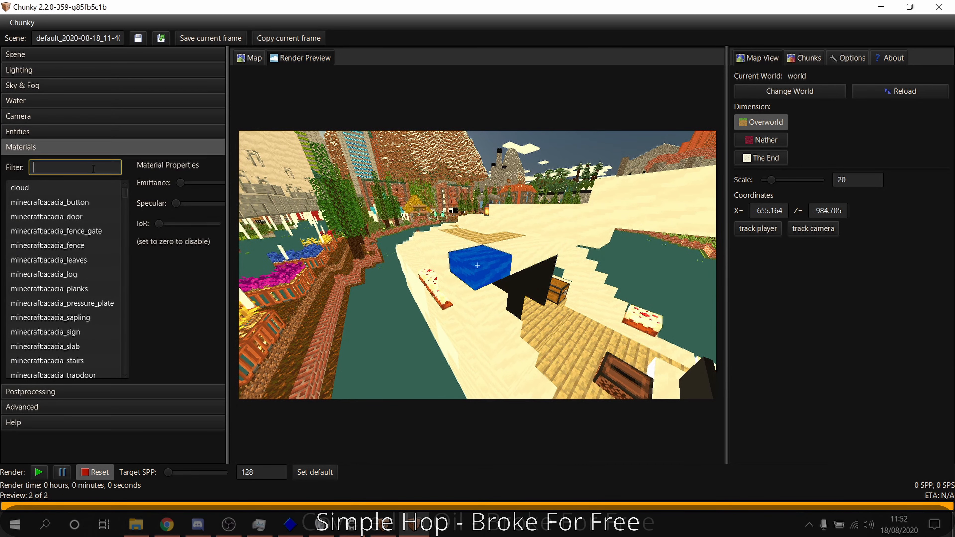
text(smooth)
key(Tab)
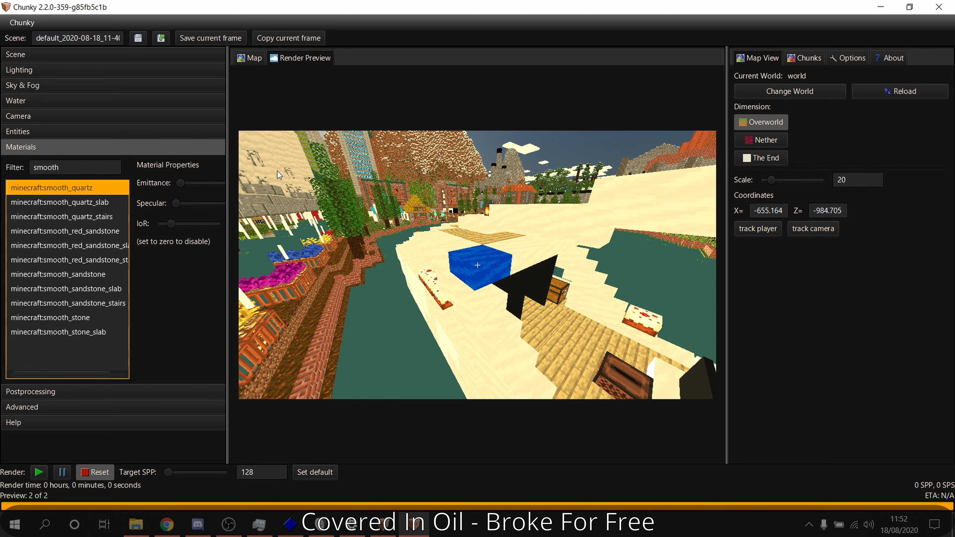
Widen the settings area and set the specular value of minecraft:smooth_quartz to 0.1
drag(227, 150, 297, 150)
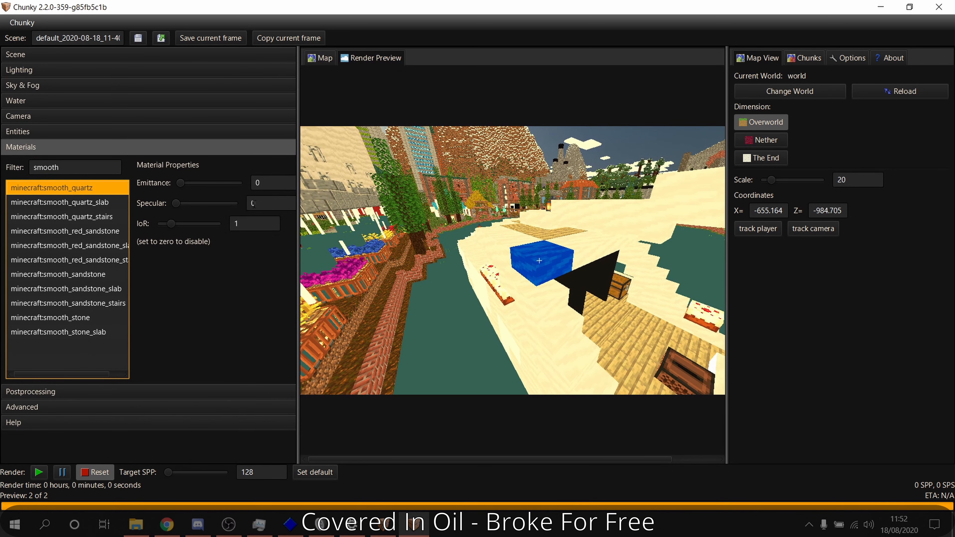
key(Down)
key(Up)
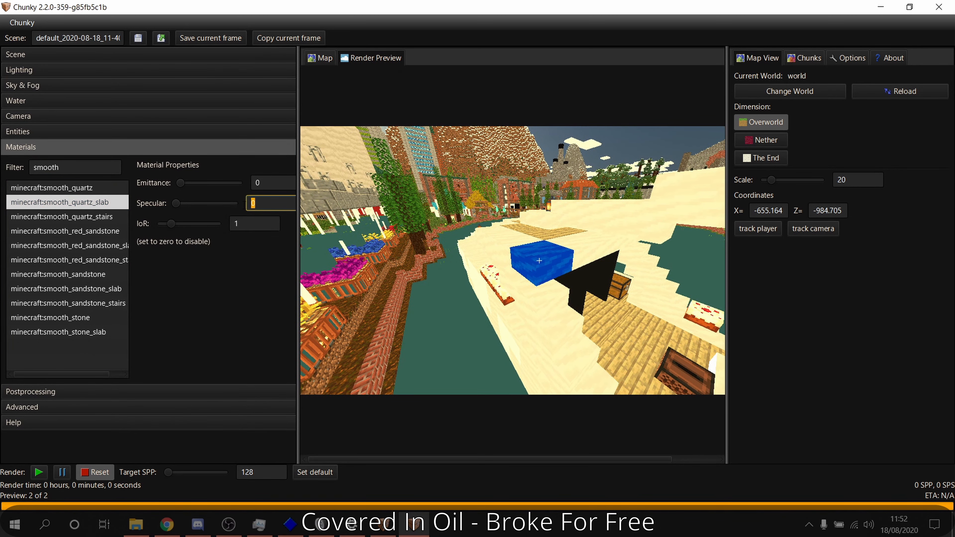
click(257, 200)
text(.1)
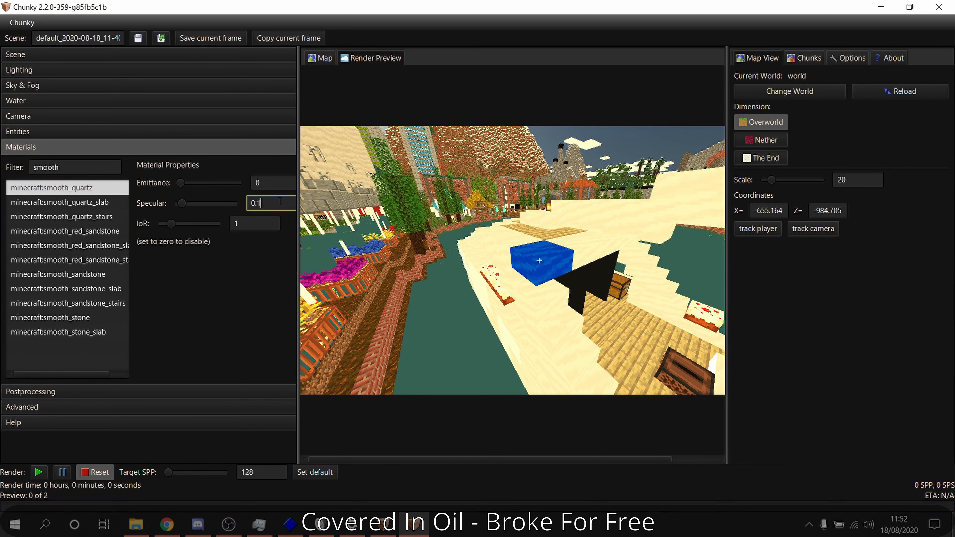
Set the specular value of minecraft:smooth_quartz_stairs and minecraft:smooth_quartz_slab to 0.1
click(98, 216)
click(257, 203)
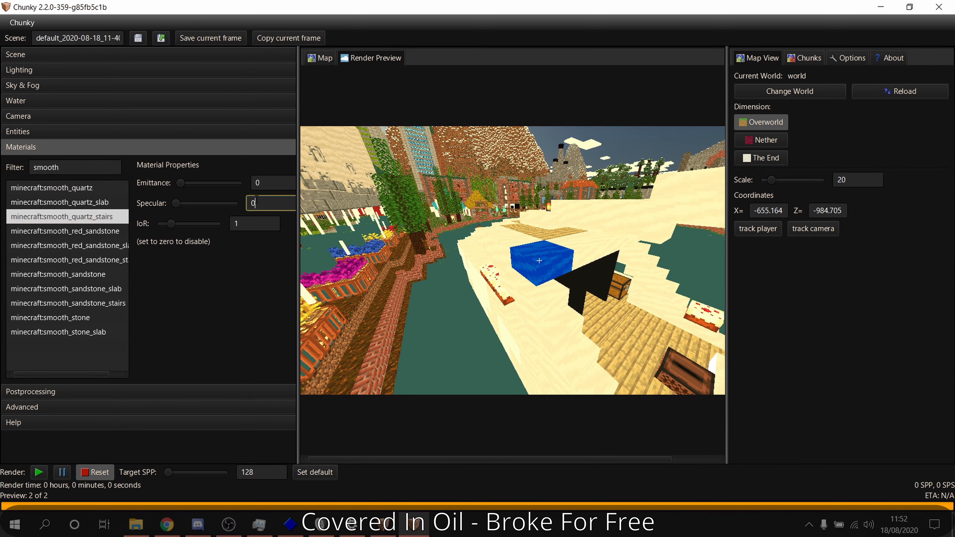
text(.1)
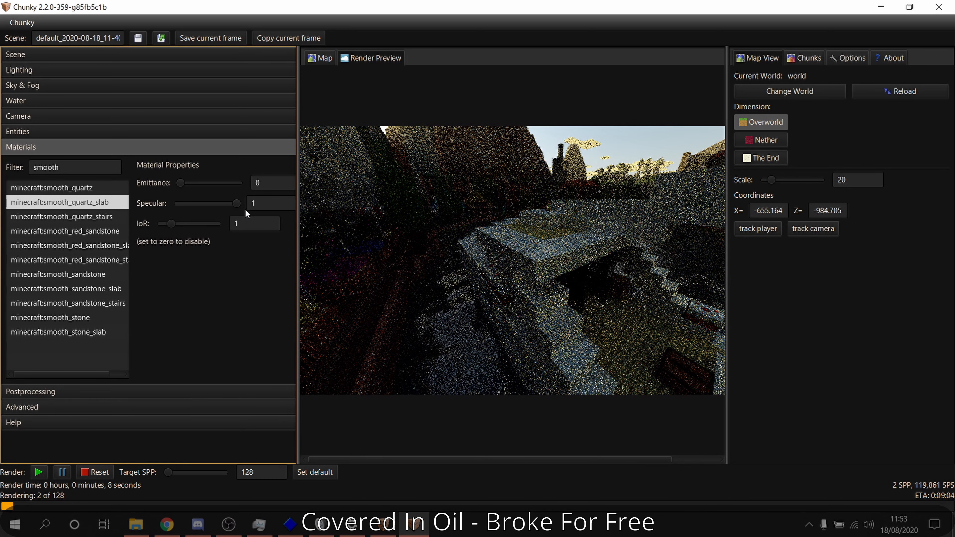
double_click(250, 204)
text(0.1)
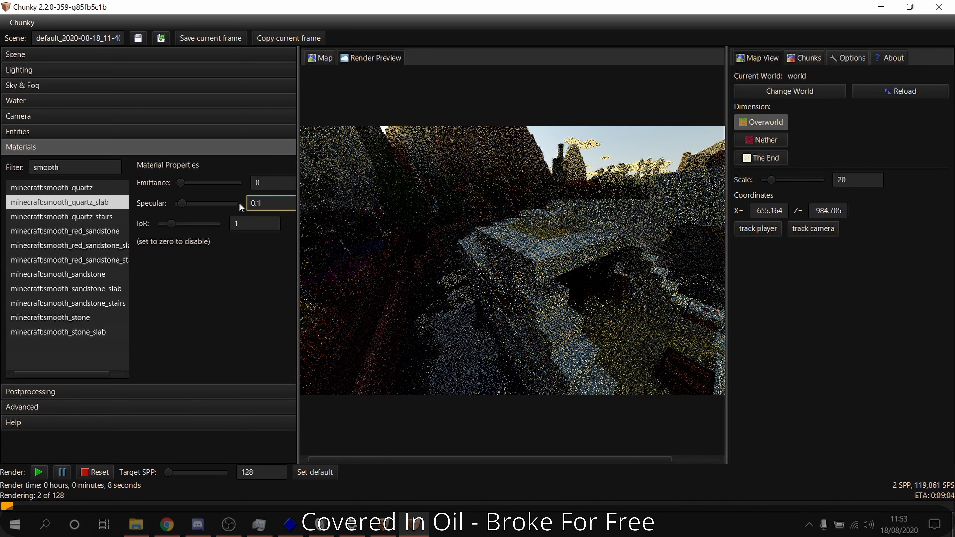
key(Return)
click(77, 147)
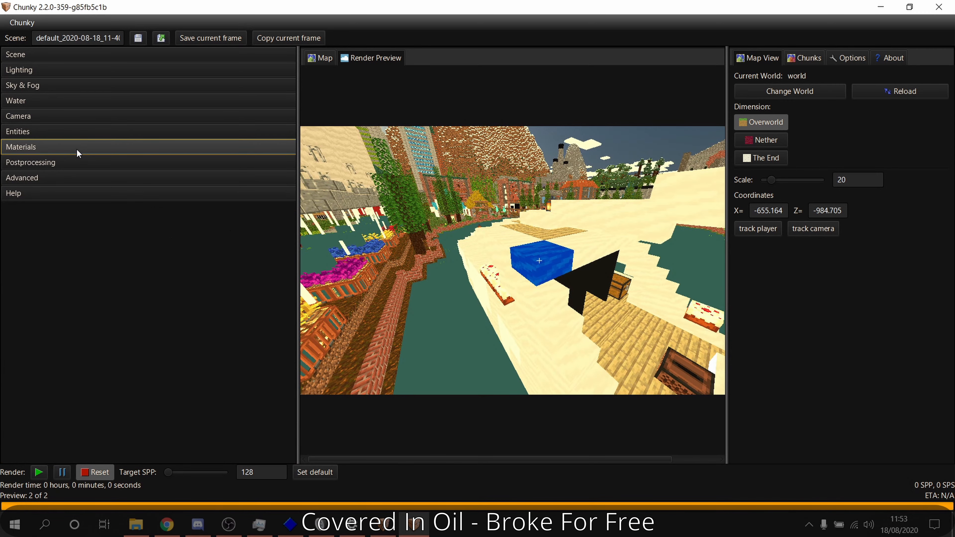
Fly the camera off the boat to inspect the torches and flower beds along the shore
drag(537, 256, 455, 271)
key(w)
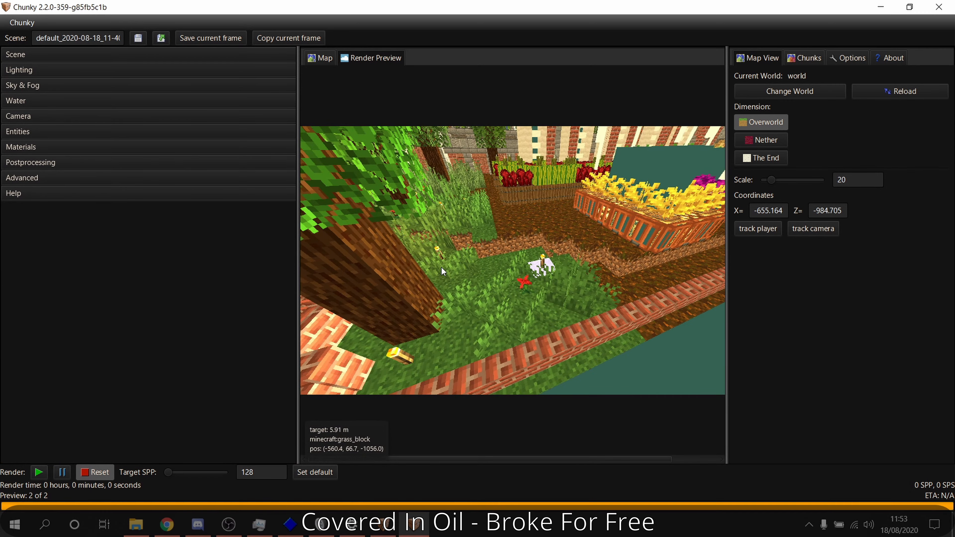
drag(301, 285, 505, 251)
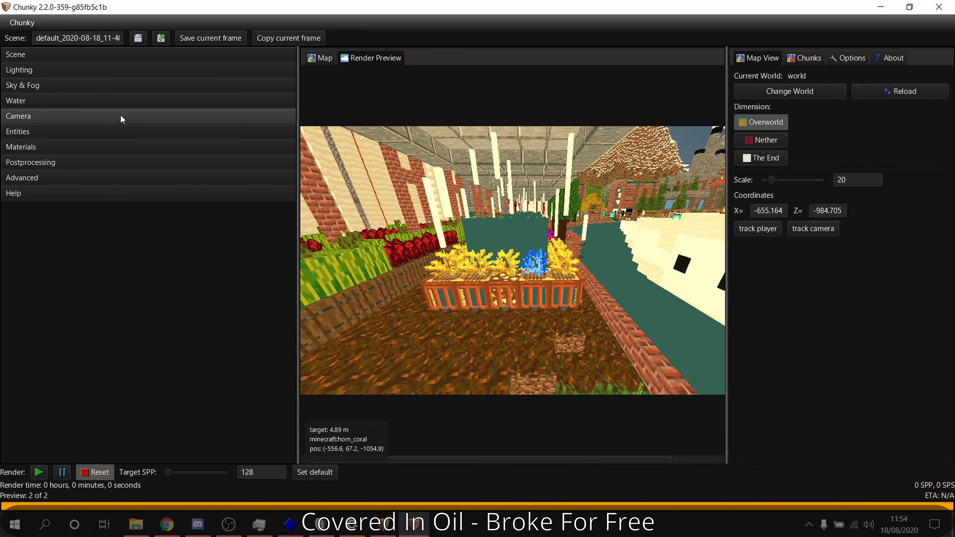
Switch back to the camera 1 view and start rendering
click(120, 116)
click(109, 158)
click(90, 173)
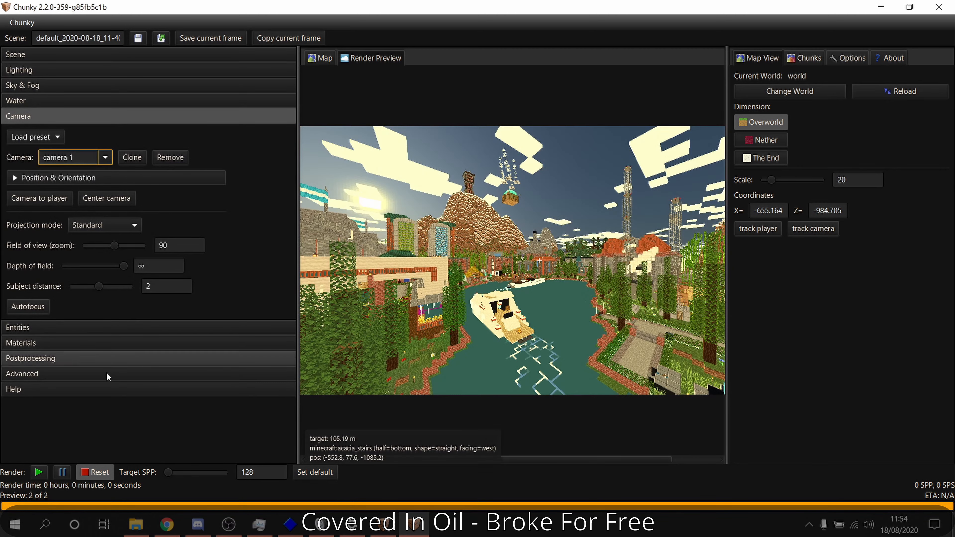
click(39, 473)
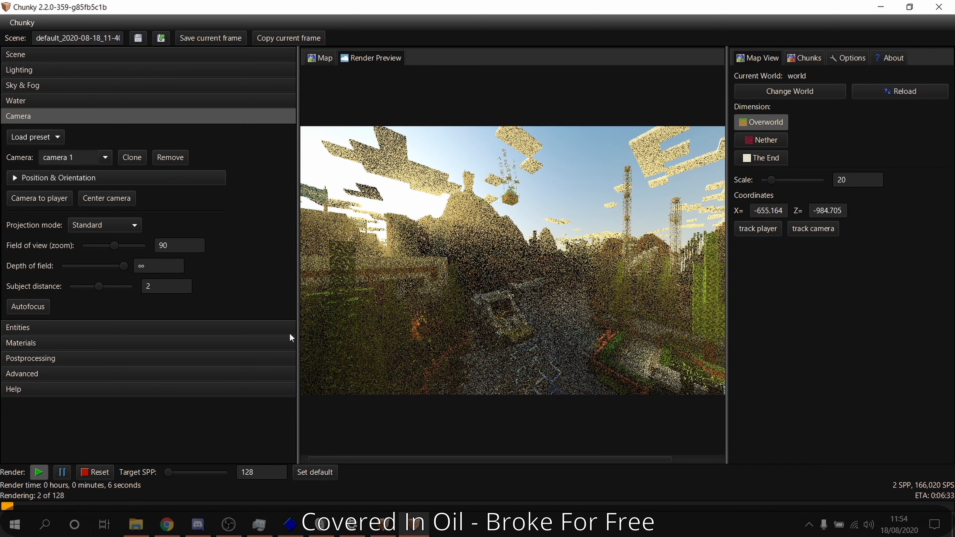
Reset the render, enable emitters with an emitter intensity of 20, and render the scene again
click(96, 473)
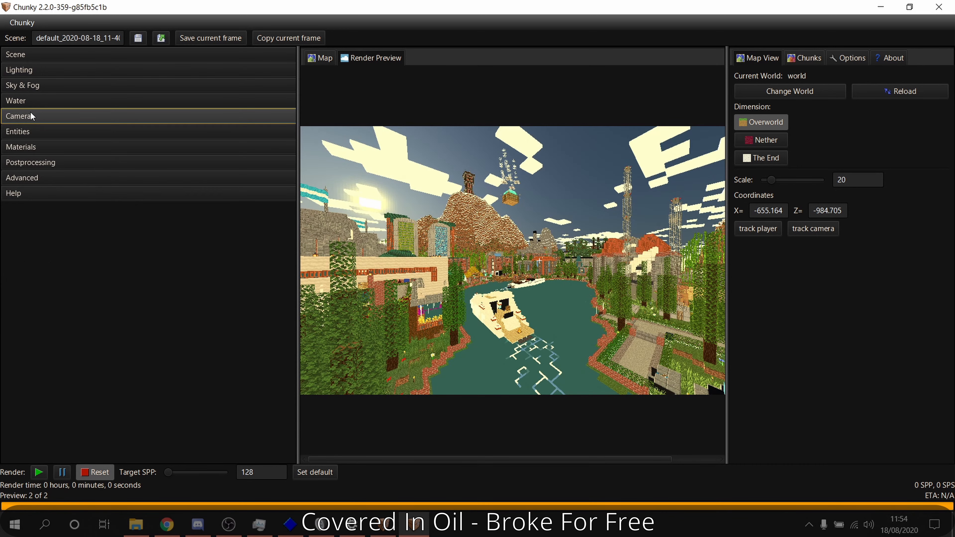
click(27, 70)
click(11, 109)
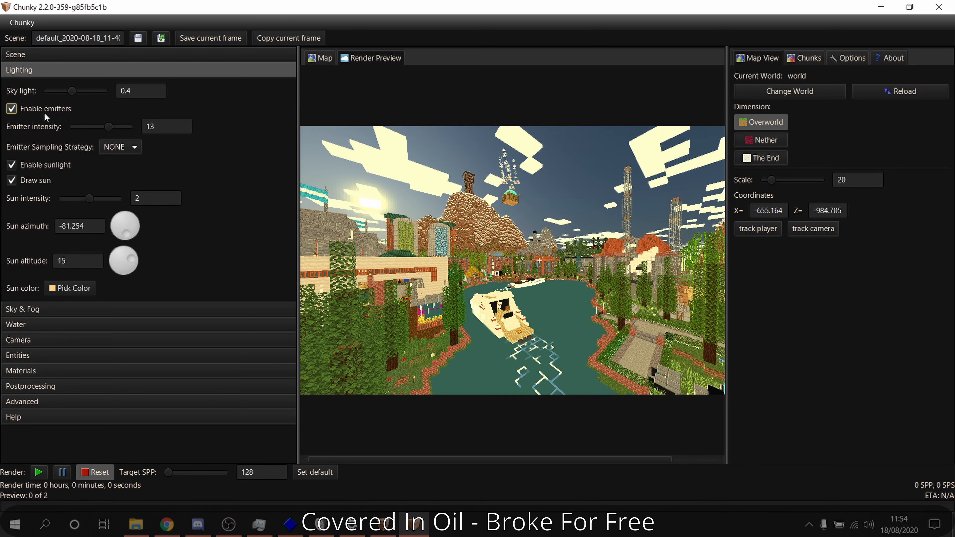
drag(169, 127, 101, 117)
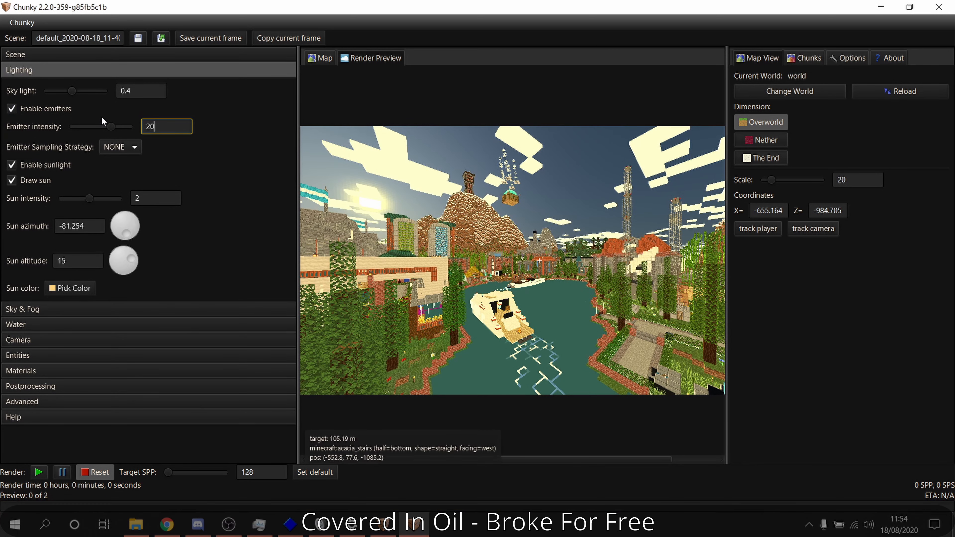
click(70, 75)
click(39, 472)
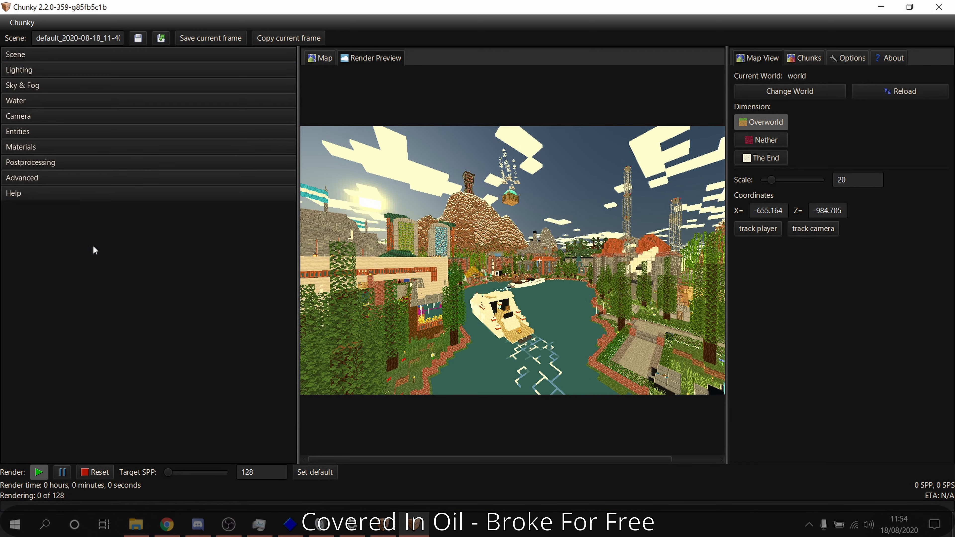
drag(297, 107, 231, 116)
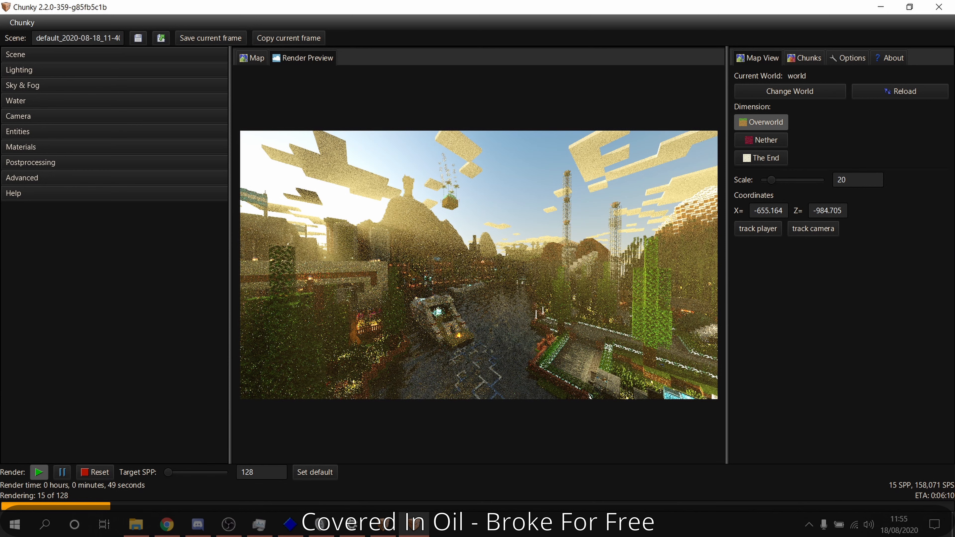
drag(269, 474, 224, 473)
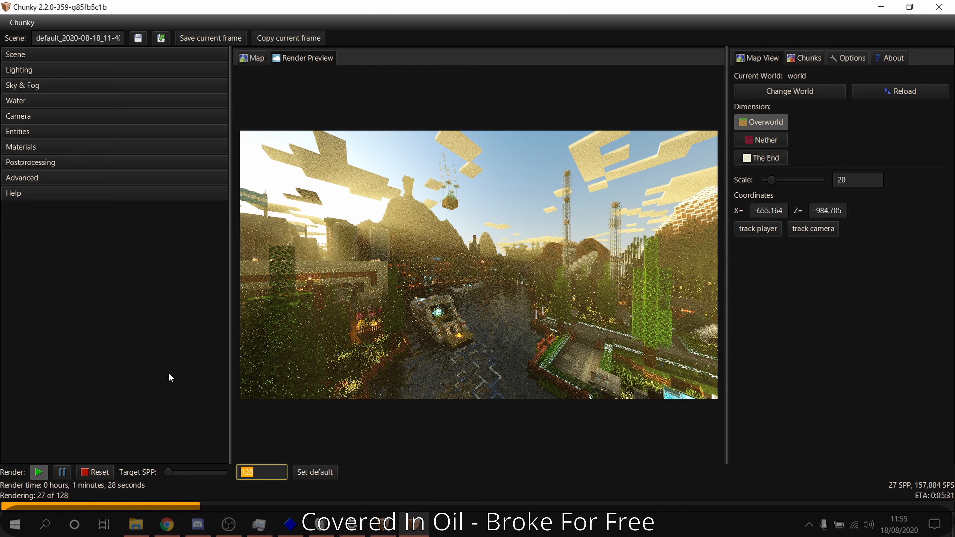
Reset the render, filter the material list by "torch" and select minecraft:torch
click(35, 67)
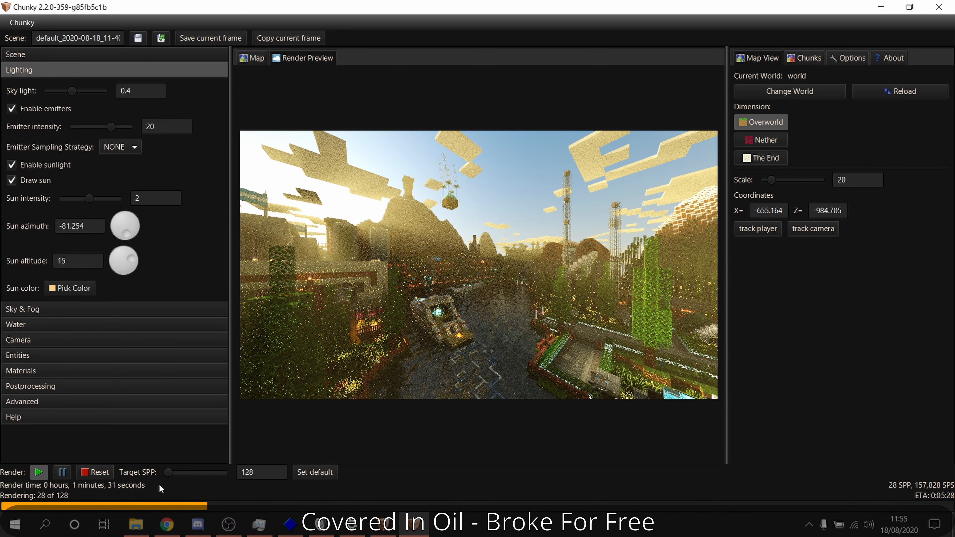
click(32, 113)
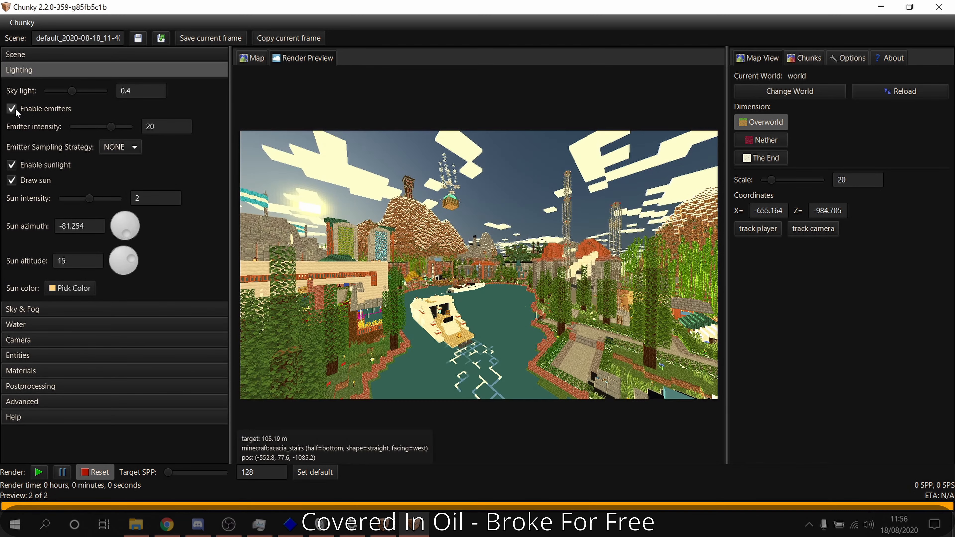
click(21, 71)
click(20, 146)
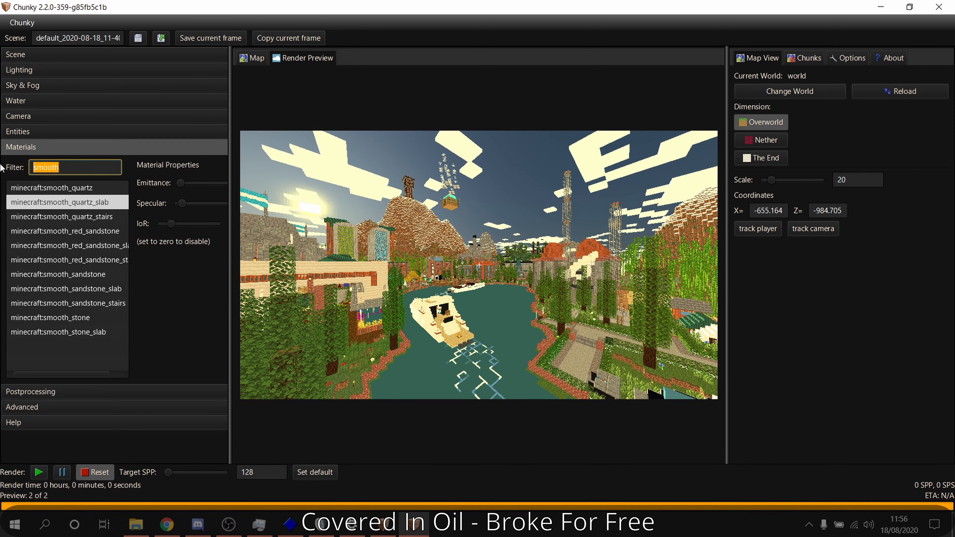
text(torch)
click(68, 245)
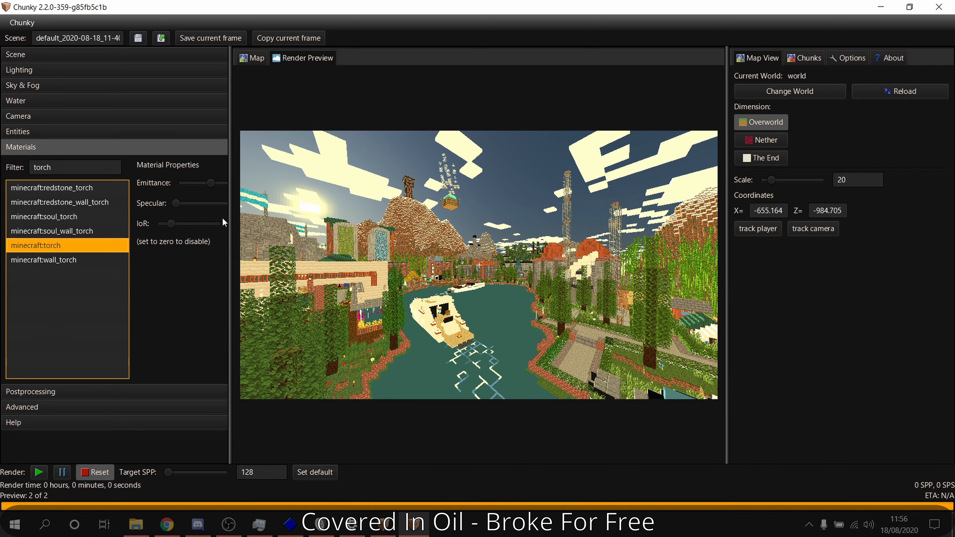
Set the emittance of minecraft:torch and minecraft:wall_torch to 1
drag(231, 108, 318, 135)
key(Tab)
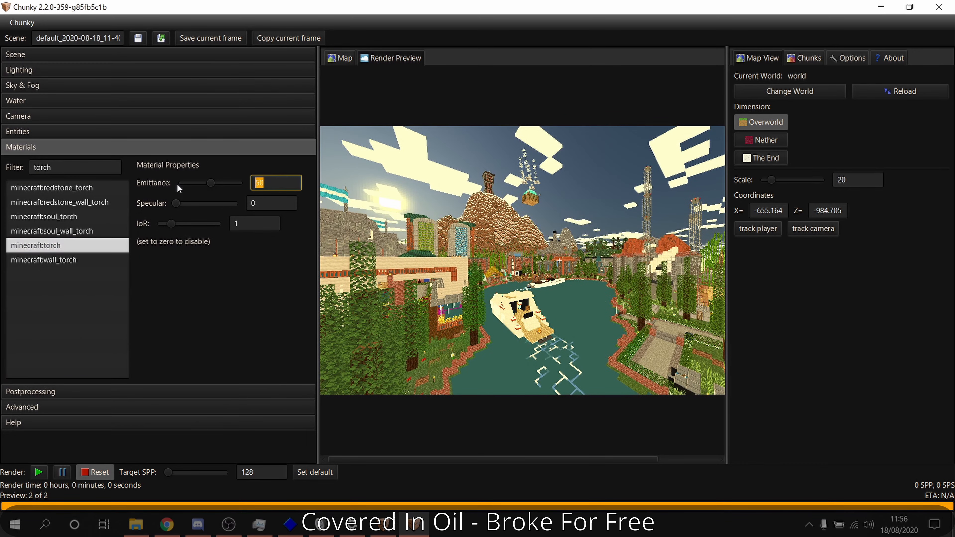
text(1)
click(81, 263)
click(275, 191)
drag(275, 187, 225, 186)
text(1)
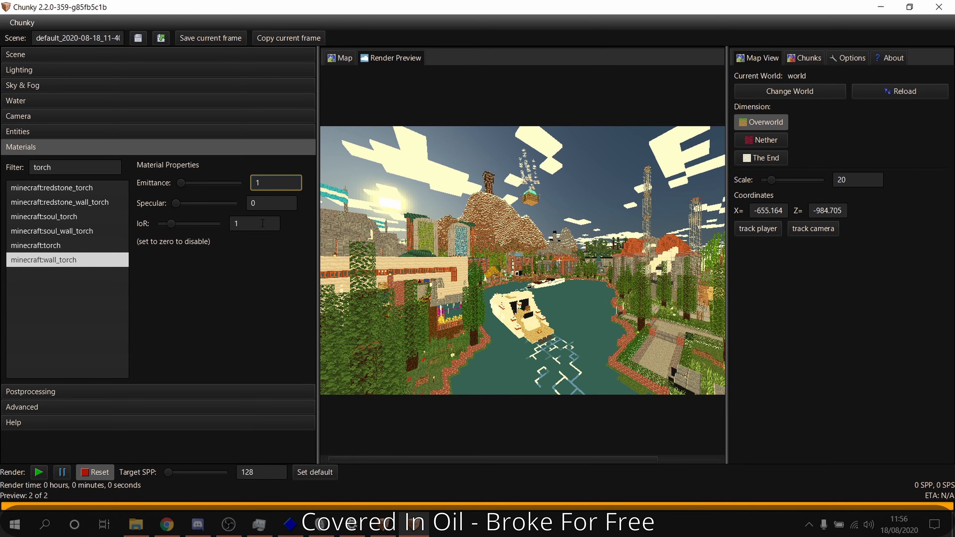
Return to the lighting settings and start rendering with the adjusted torches
click(37, 147)
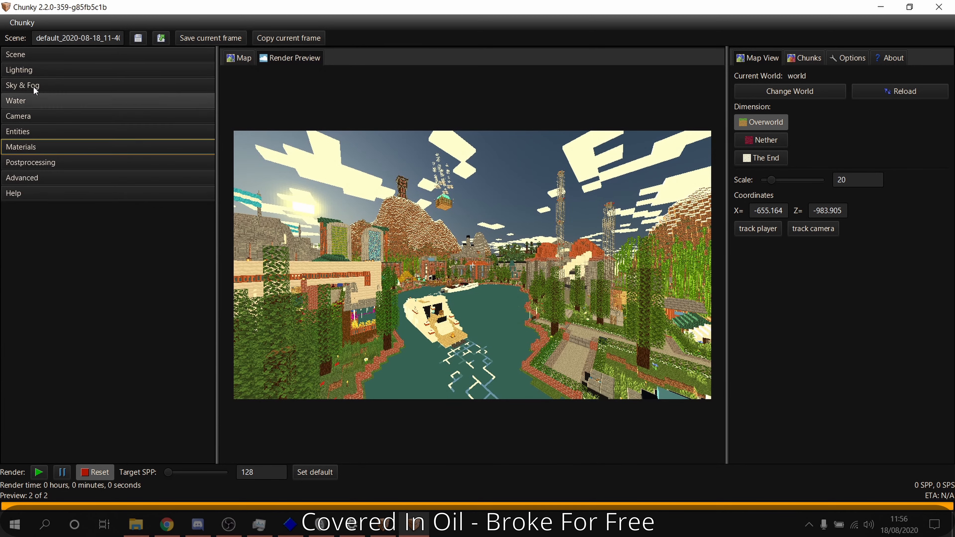
click(22, 70)
click(39, 472)
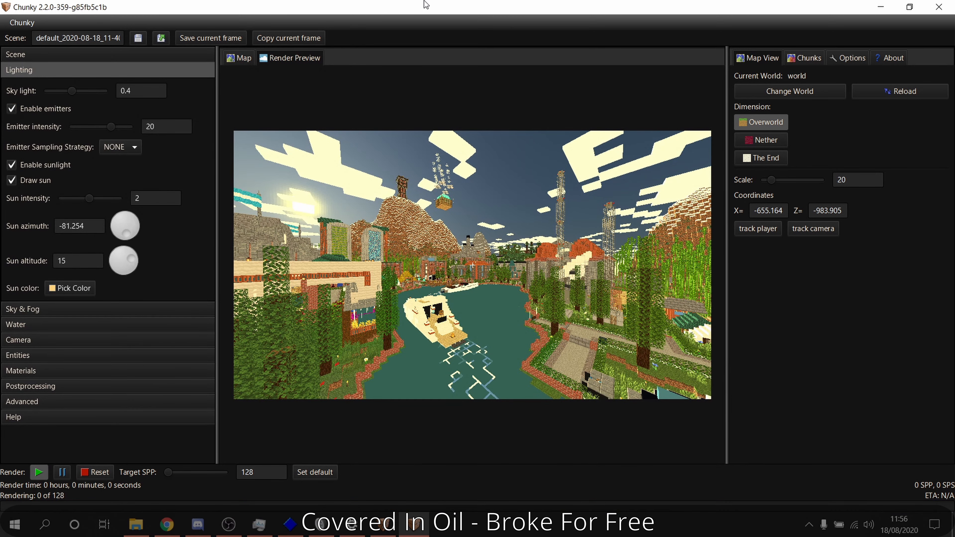